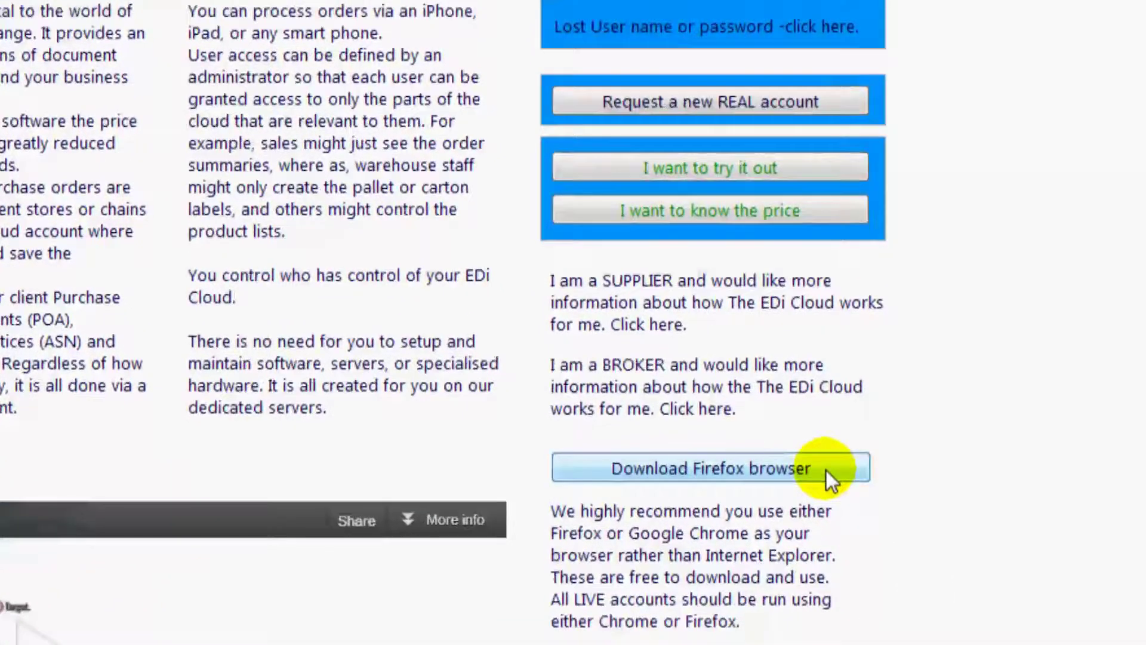
# - Start a trial signup, enter your full name, company and contact e-mail, and choose Officeworks as the retailer
pyautogui.click(826, 471)
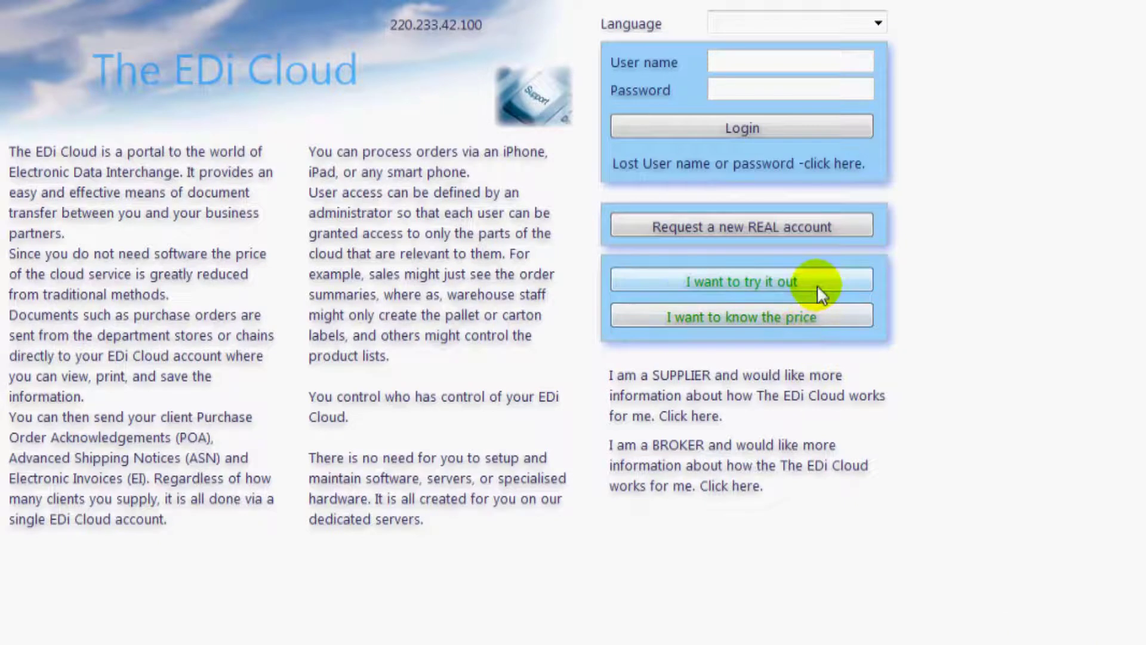
pyautogui.click(817, 284)
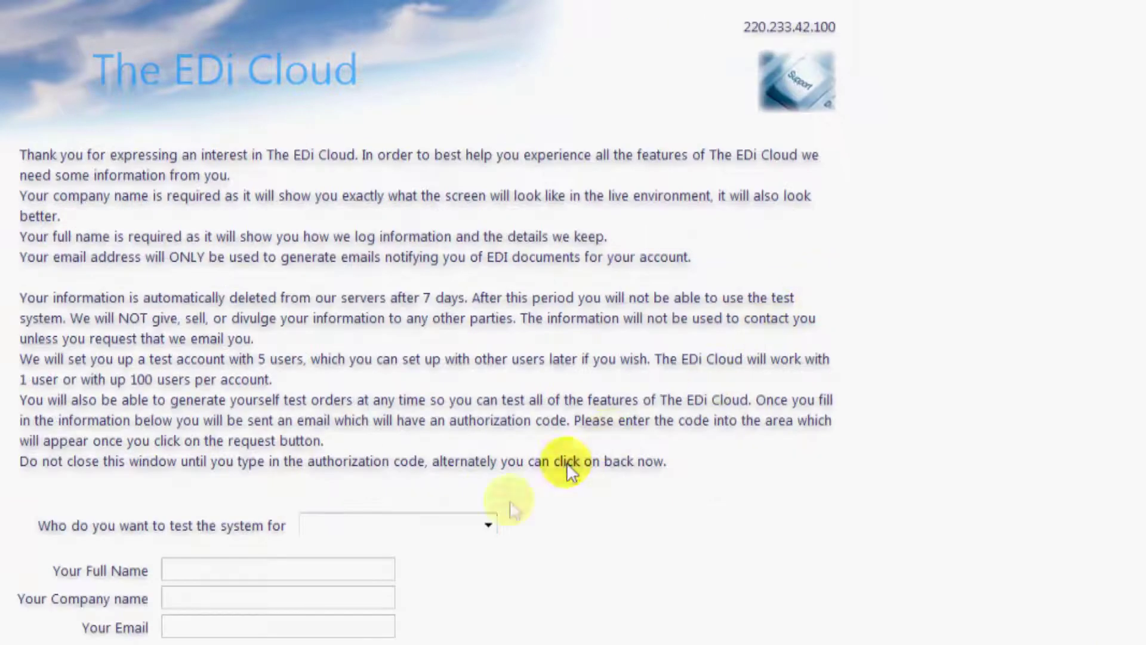
pyautogui.click(361, 569)
pyautogui.click(347, 599)
pyautogui.click(345, 629)
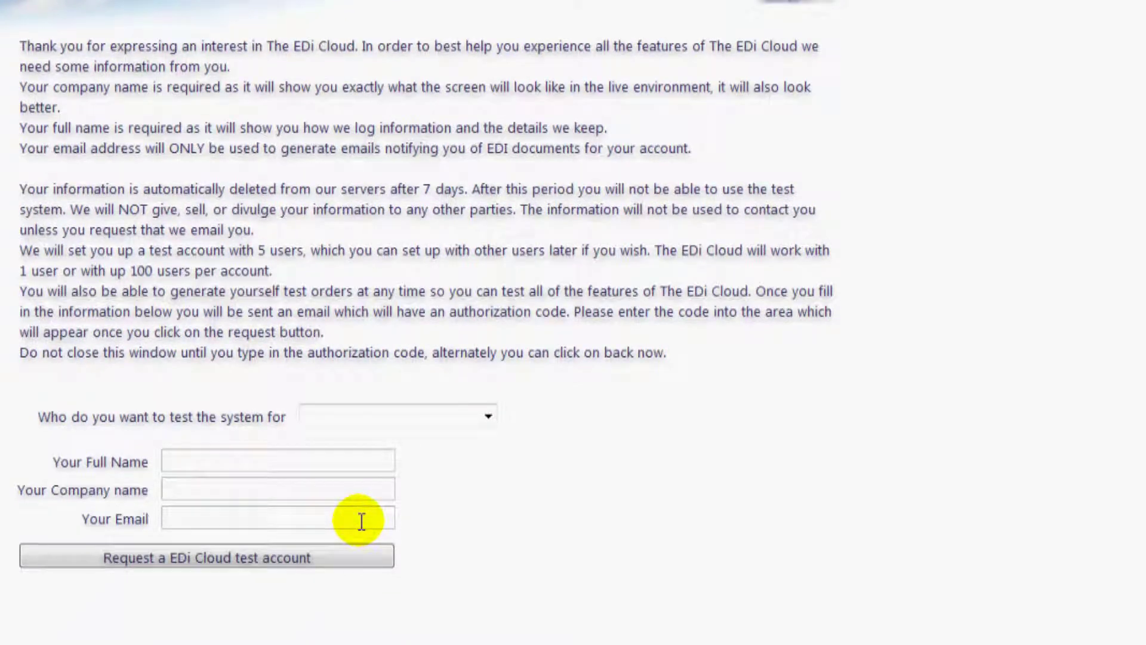
pyautogui.click(490, 416)
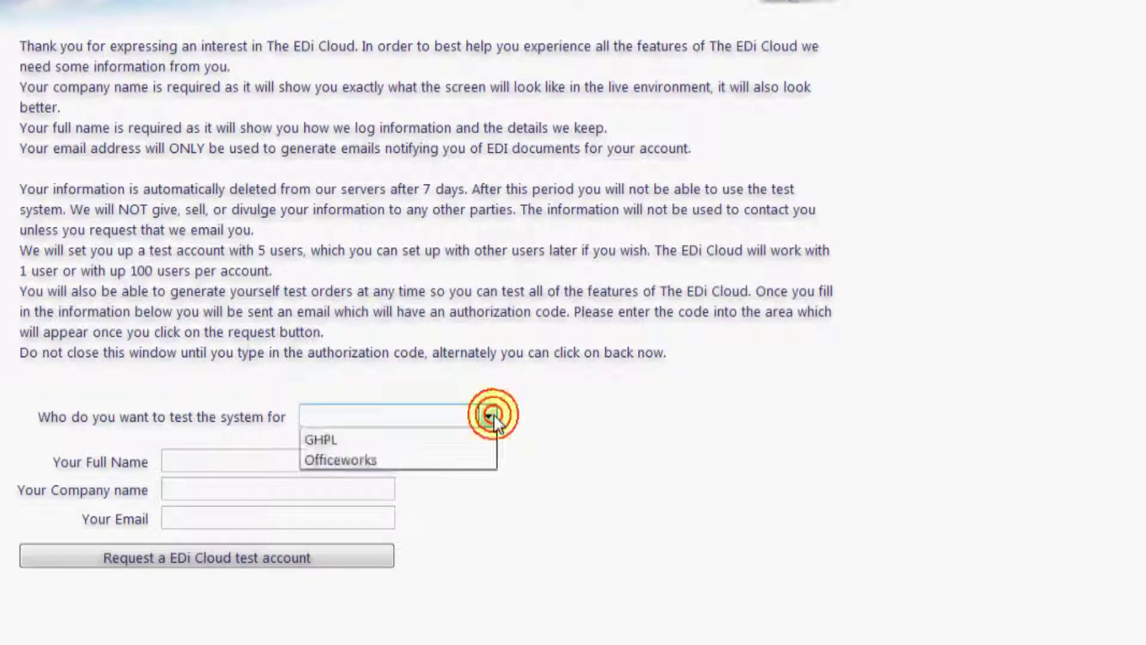
pyautogui.click(461, 461)
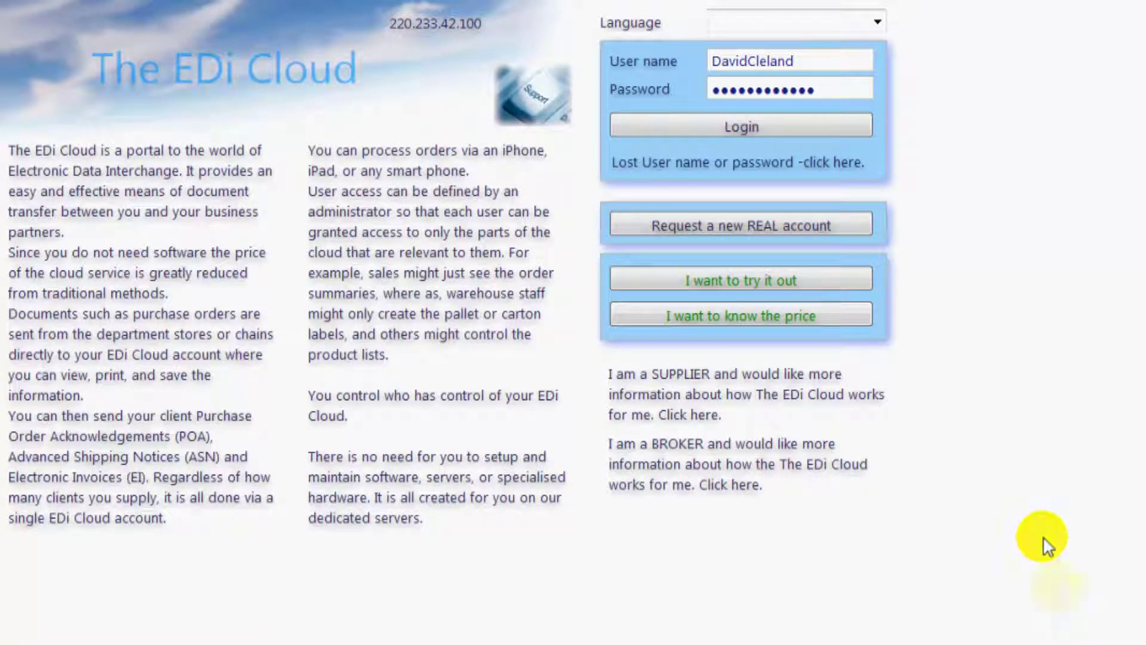
pyautogui.click(863, 62)
pyautogui.click(856, 88)
pyautogui.click(841, 122)
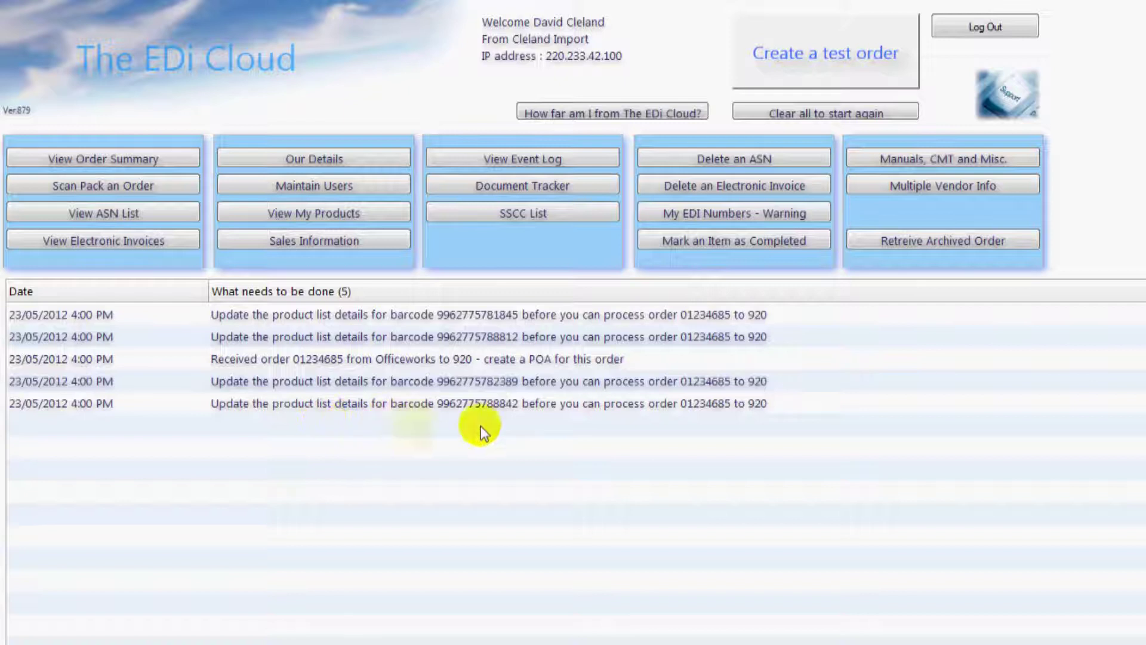
pyautogui.doubleClick(784, 316)
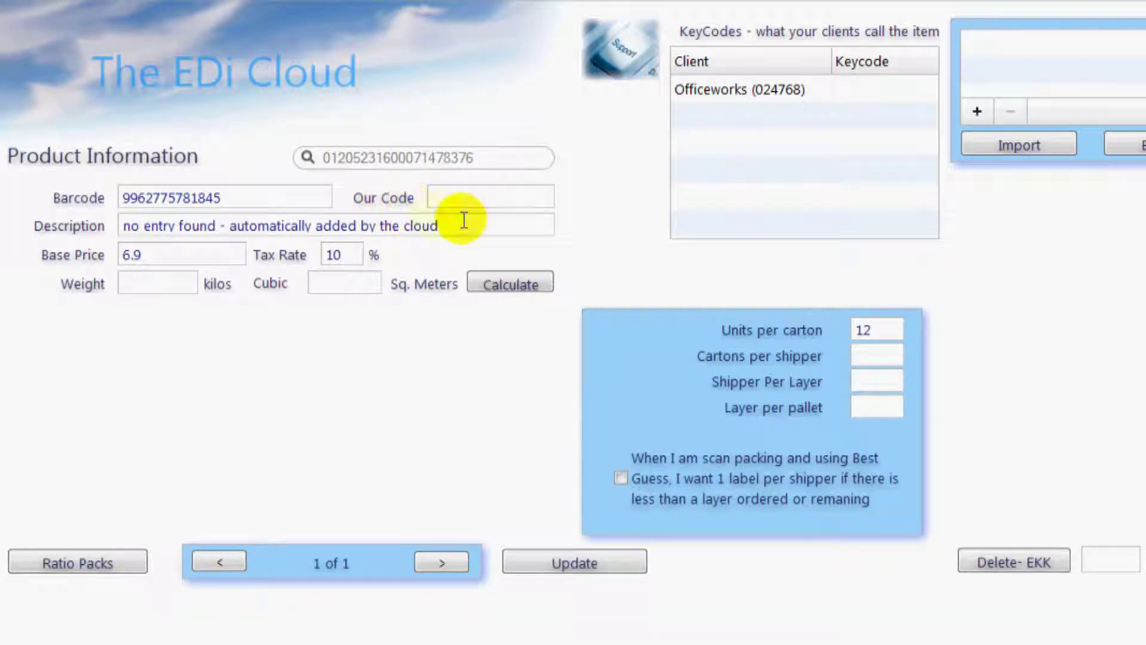
# - Set the description to 'red widgets' and Our Code to 'widred'
pyautogui.moveTo(465, 222); pyautogui.dragTo(114, 231)
pyautogui.write('r')
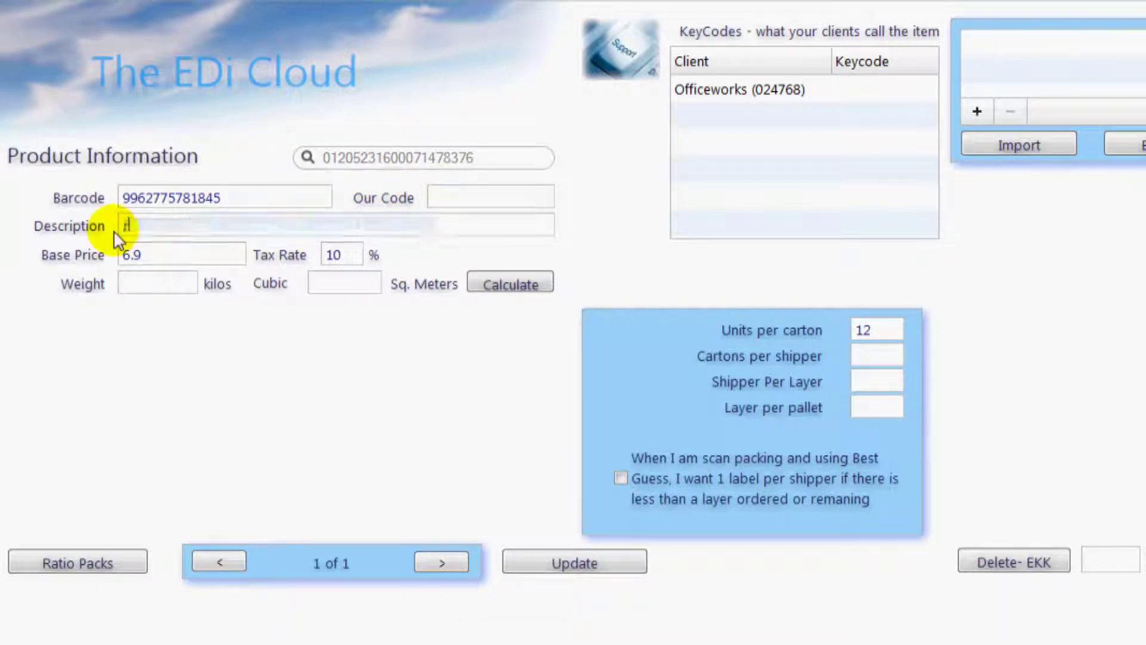
pyautogui.write('ed widgets')
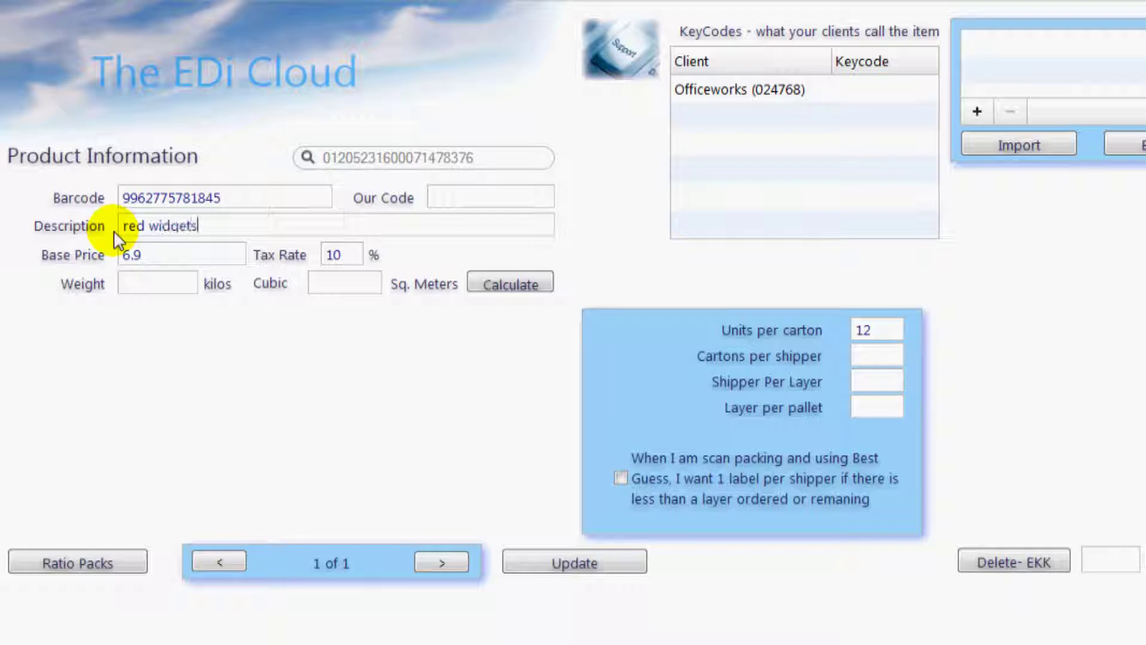
pyautogui.click(466, 197)
pyautogui.write('widred')
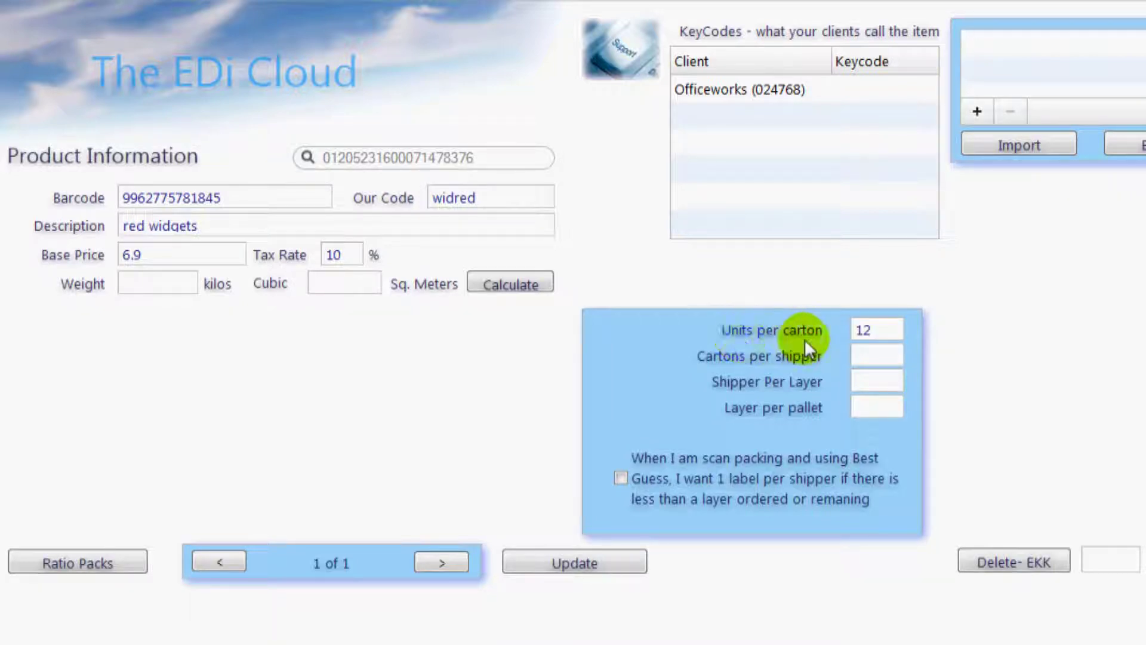
# - Set cartons per shipper, shippers per layer and layers per pallet to 1, and weight to 5 kg
pyautogui.click(884, 330)
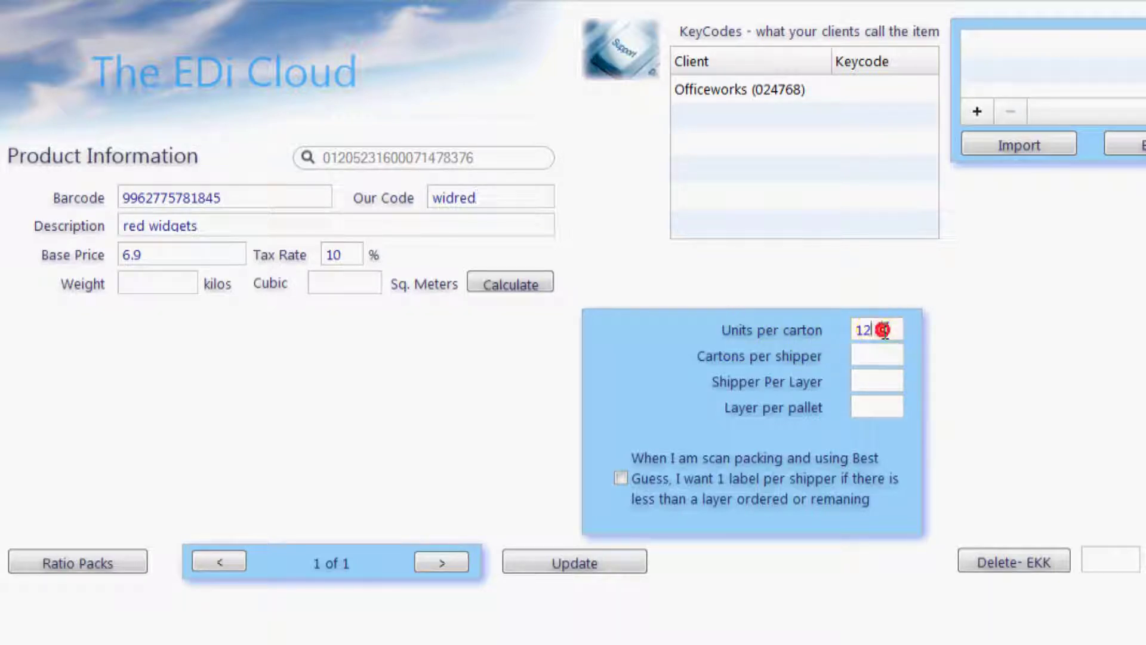
pyautogui.click(883, 353)
pyautogui.write('1')
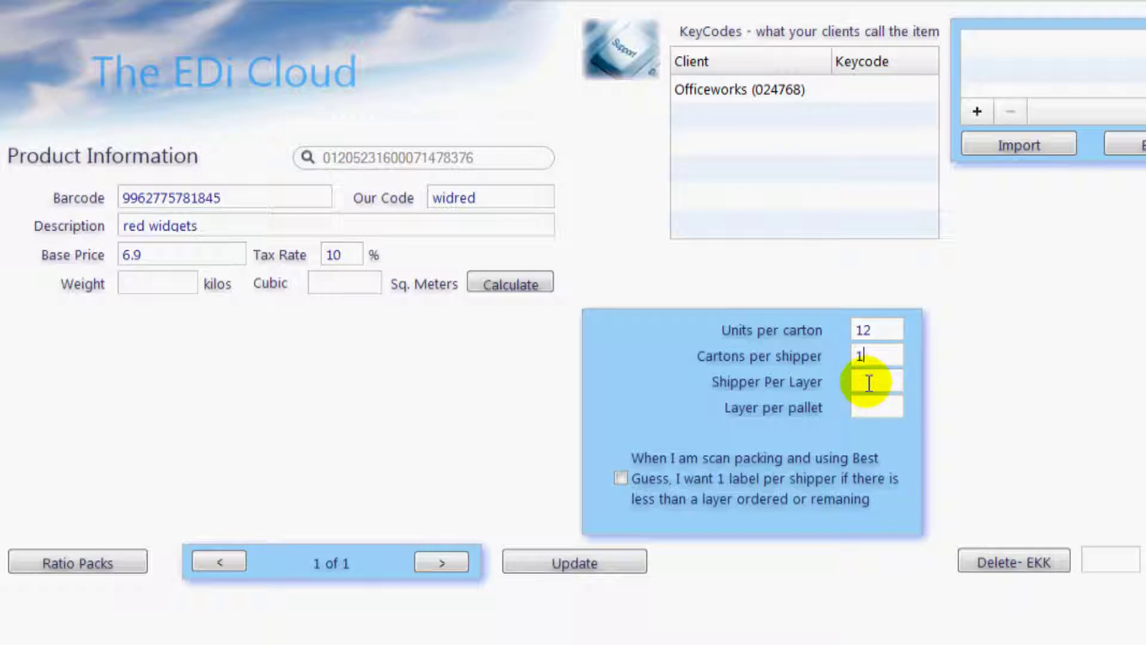
pyautogui.click(869, 383)
pyautogui.write('1')
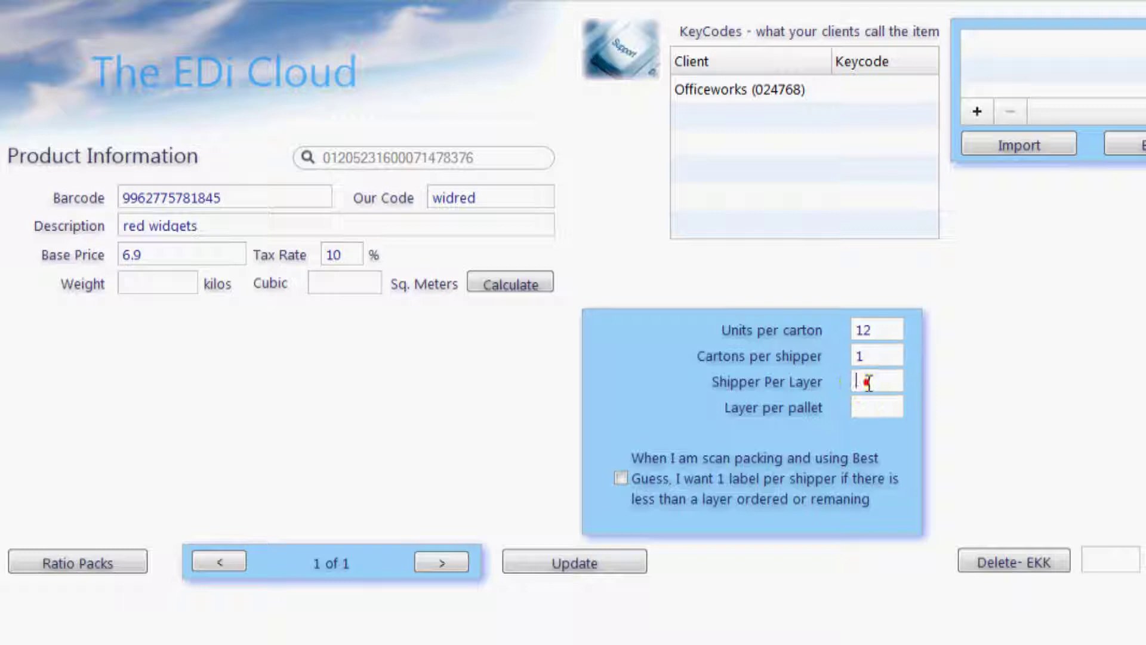
pyautogui.click(871, 404)
pyautogui.write('1')
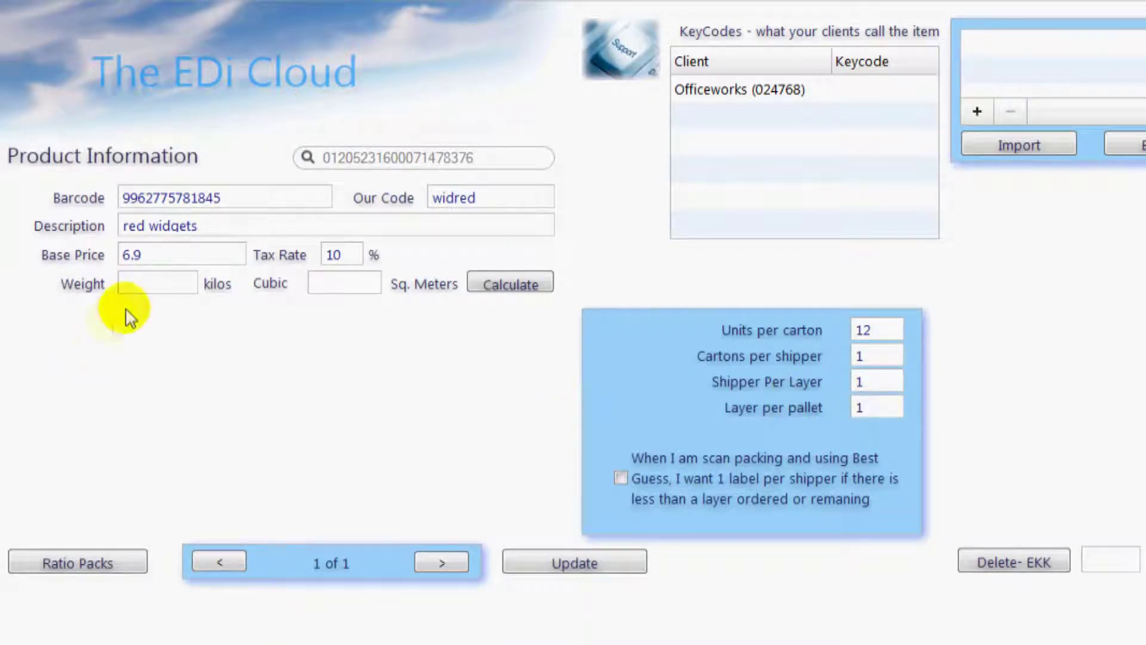
pyautogui.click(132, 278)
pyautogui.write('5')
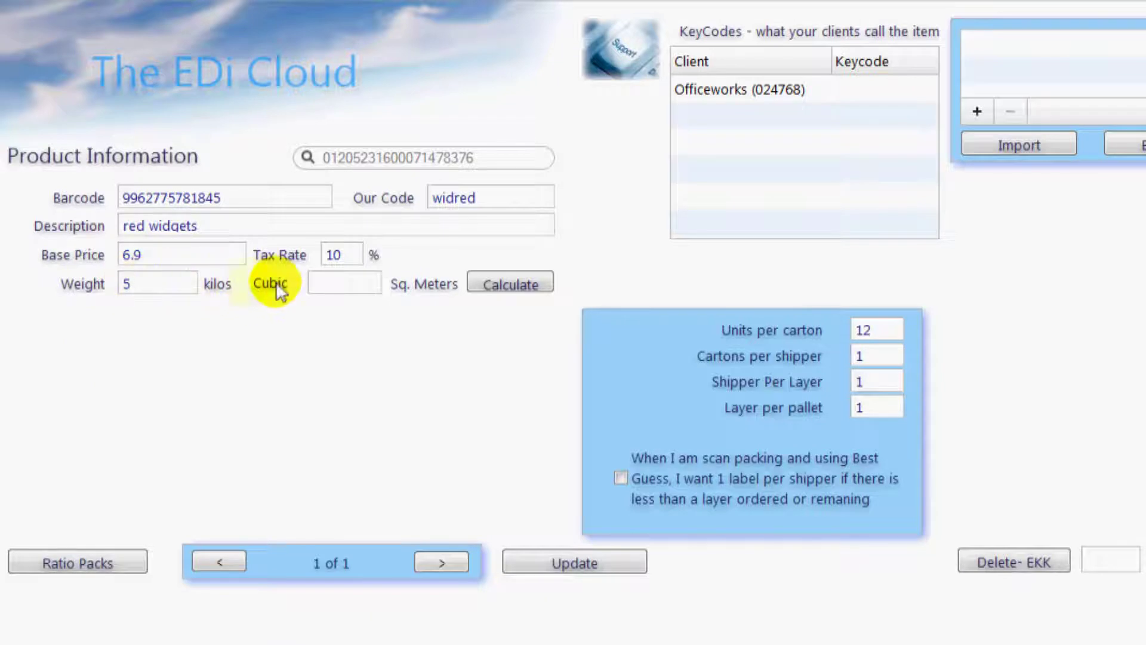
# - Calculate the cubic measurement from a 20 × 20 × 20 cm carton
pyautogui.click(318, 284)
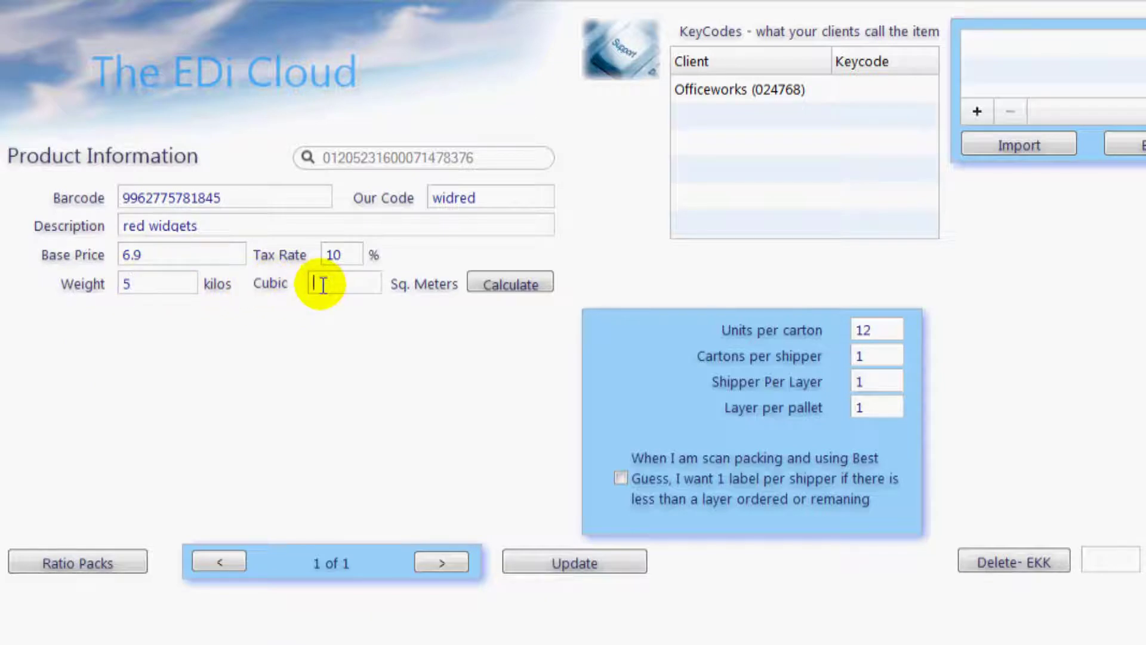
pyautogui.click(495, 289)
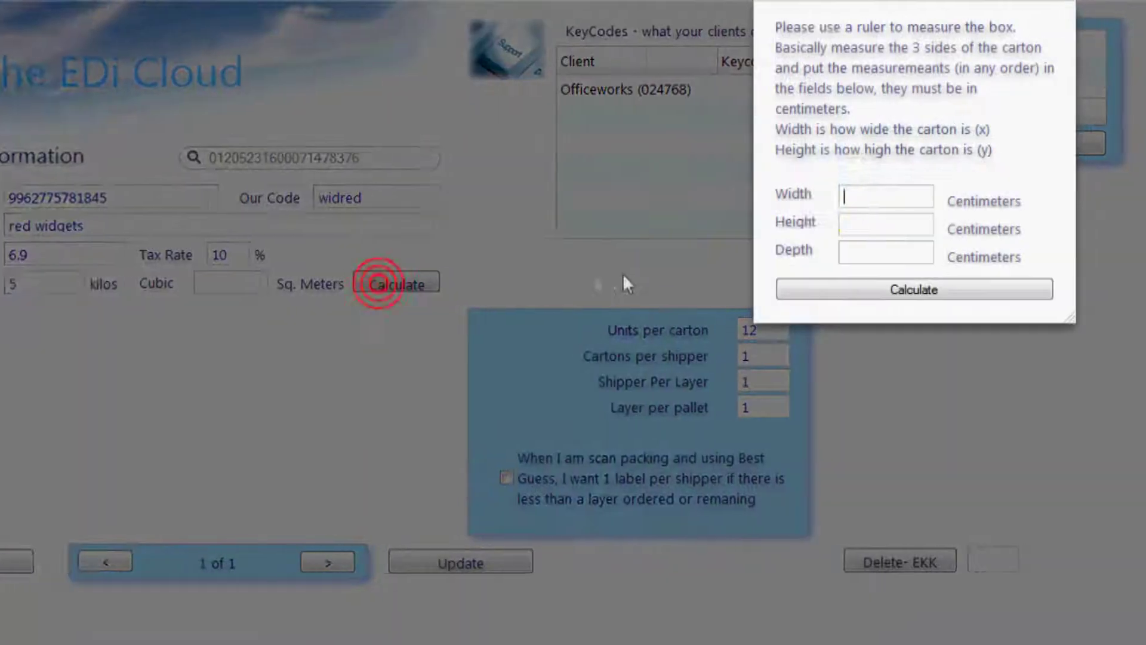
pyautogui.write('20')
pyautogui.press('Tab')
pyautogui.write('20')
pyautogui.press('Tab')
pyautogui.write('20')
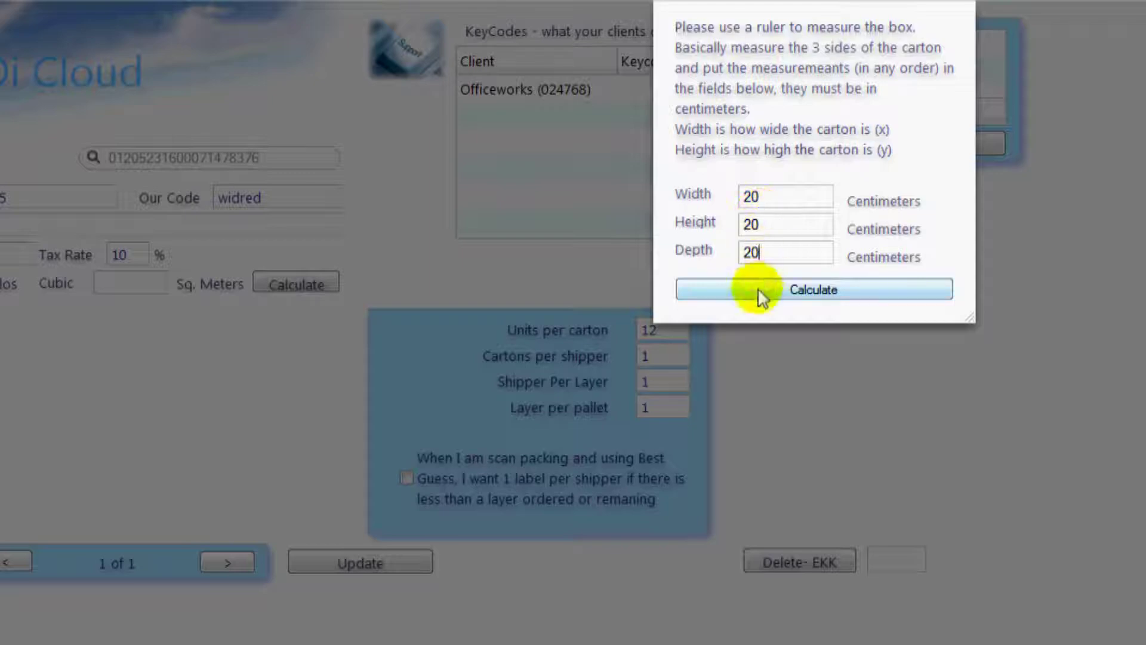
pyautogui.click(757, 289)
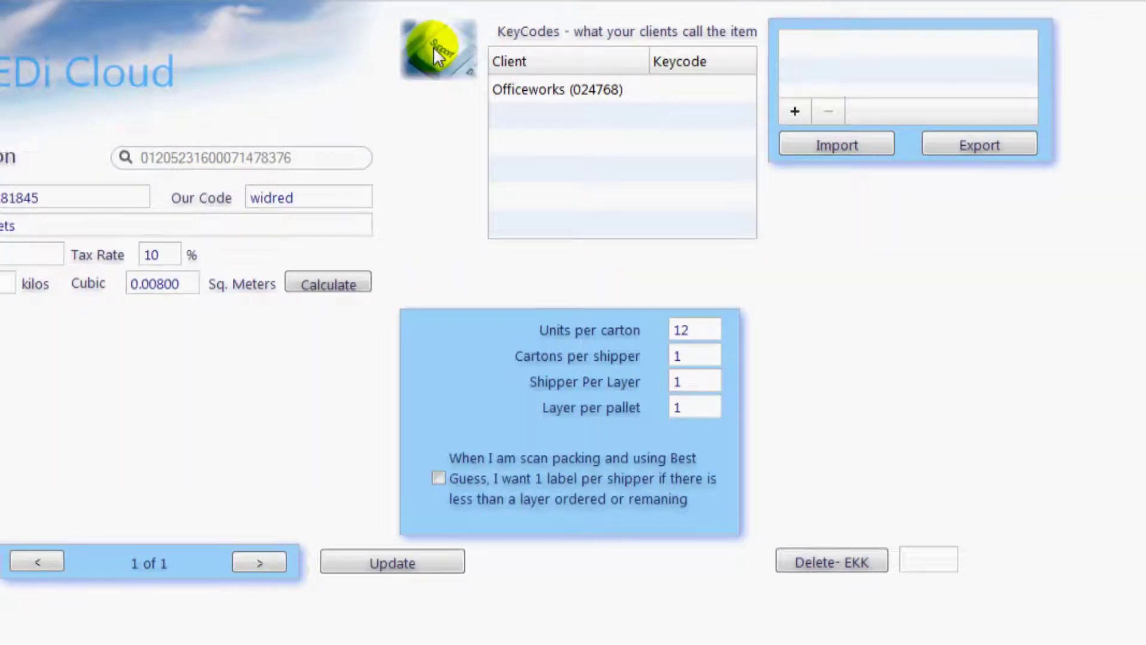
# - Read the product help answers on moving between products, updating details, Our Code, Tax Rate and Base Price
pyautogui.click(403, 54)
pyautogui.click(97, 221)
pyautogui.click(97, 246)
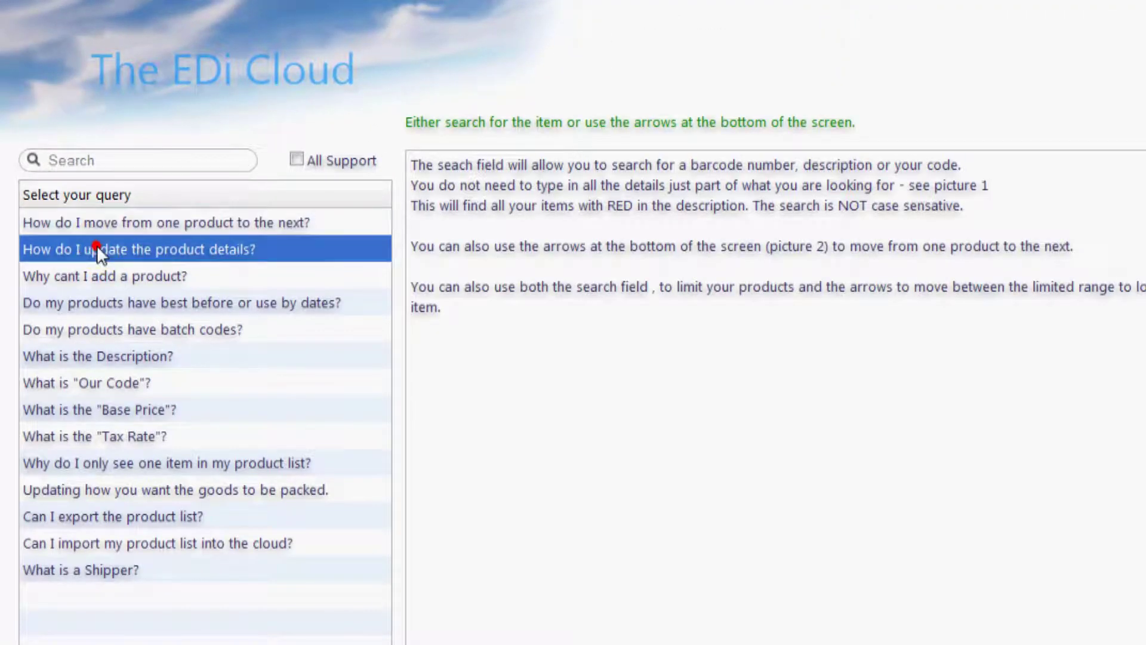
pyautogui.click(103, 279)
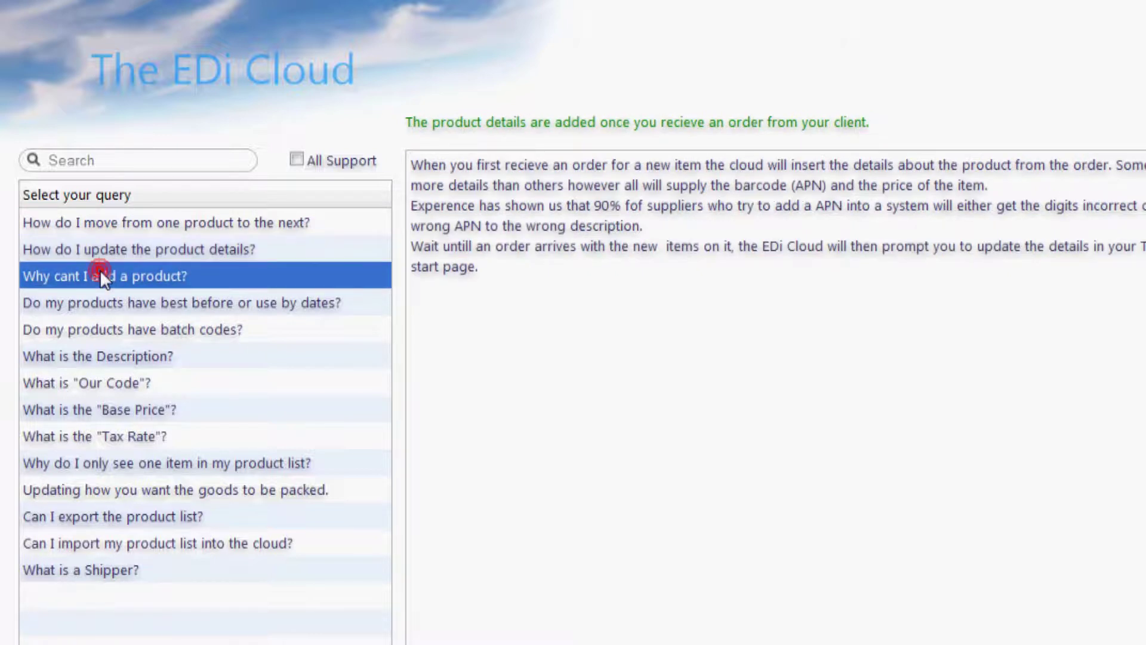
pyautogui.click(99, 379)
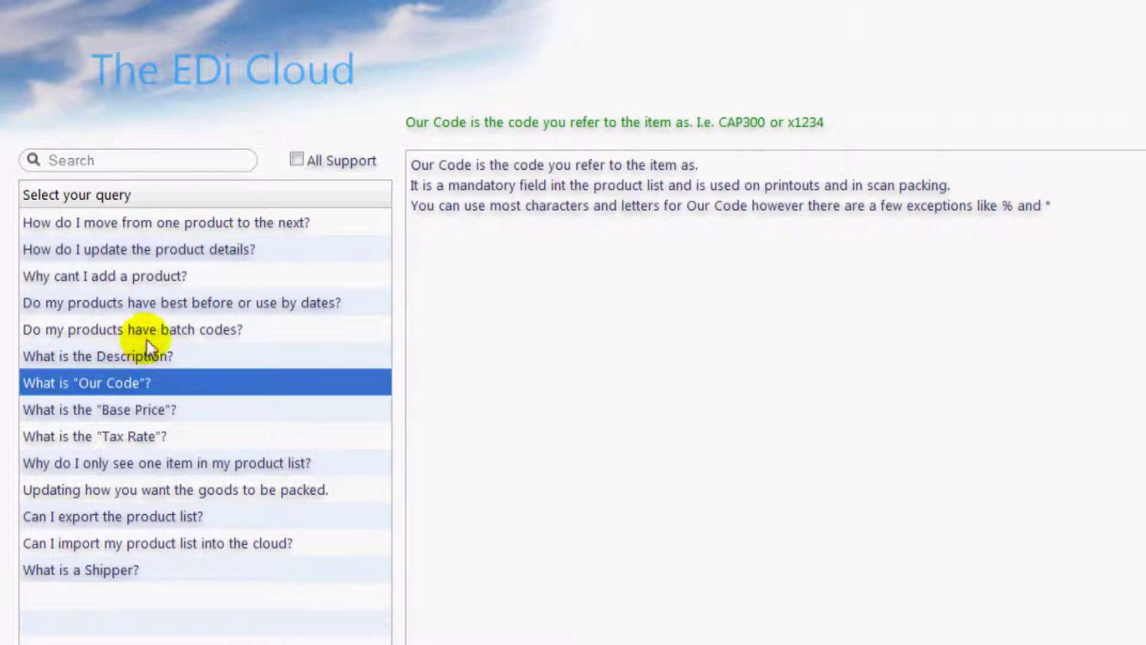
pyautogui.click(127, 433)
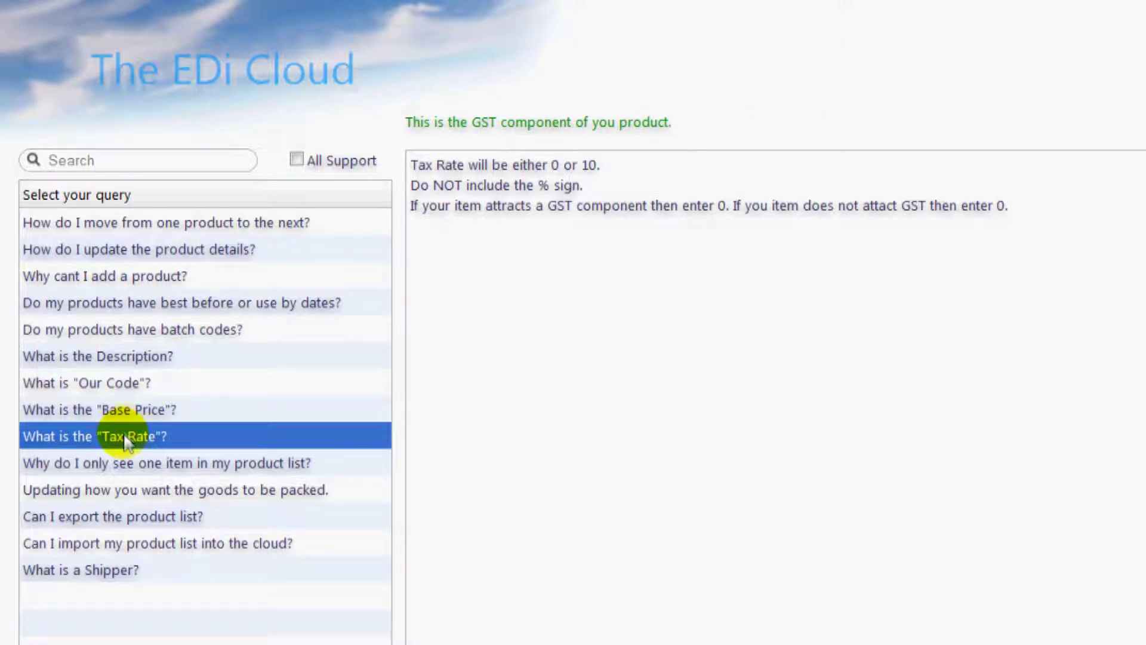
pyautogui.click(123, 409)
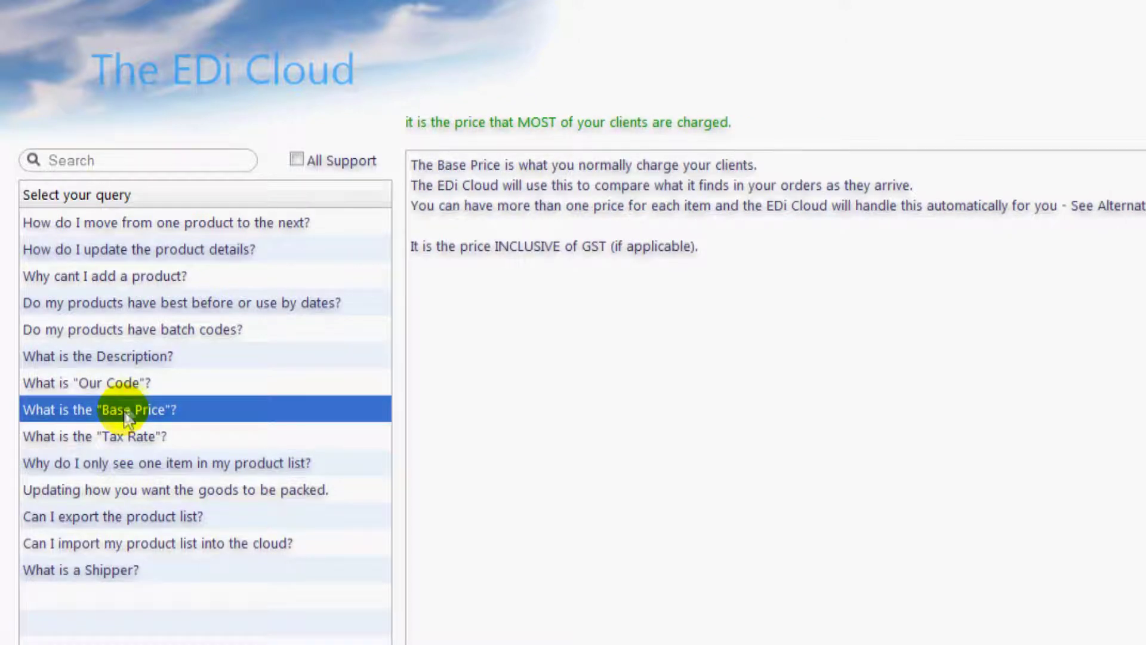
# - Search all support questions for 'labels' and open the answer on printing labels
pyautogui.click(296, 160)
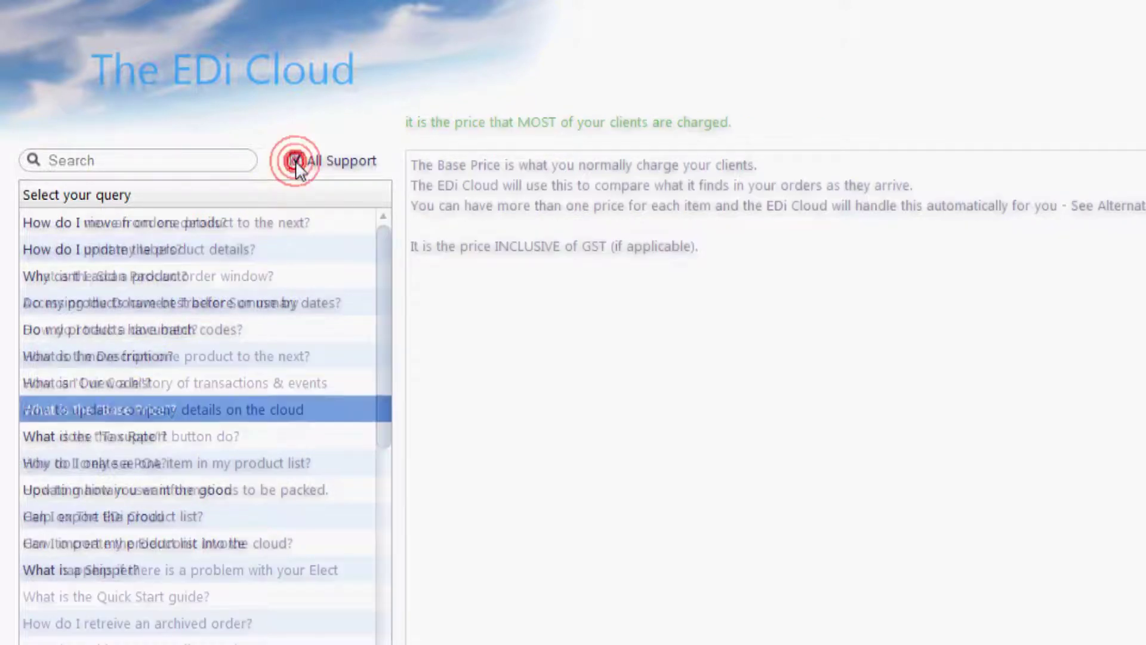
pyautogui.click(173, 165)
pyautogui.write('l')
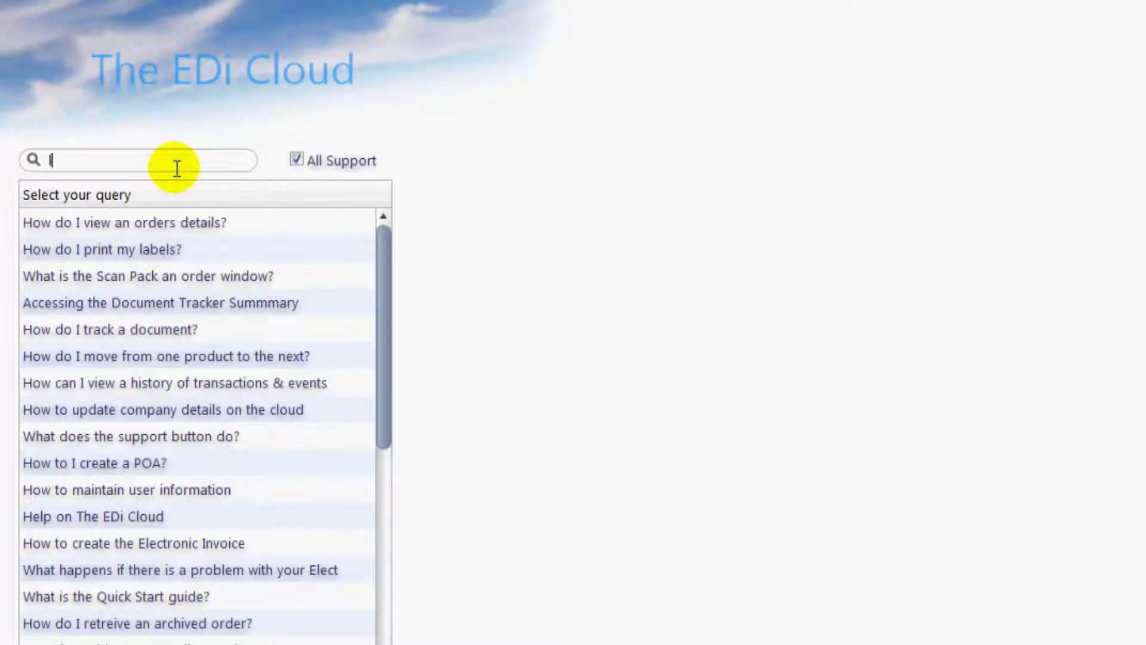
pyautogui.write('abels')
pyautogui.click(137, 222)
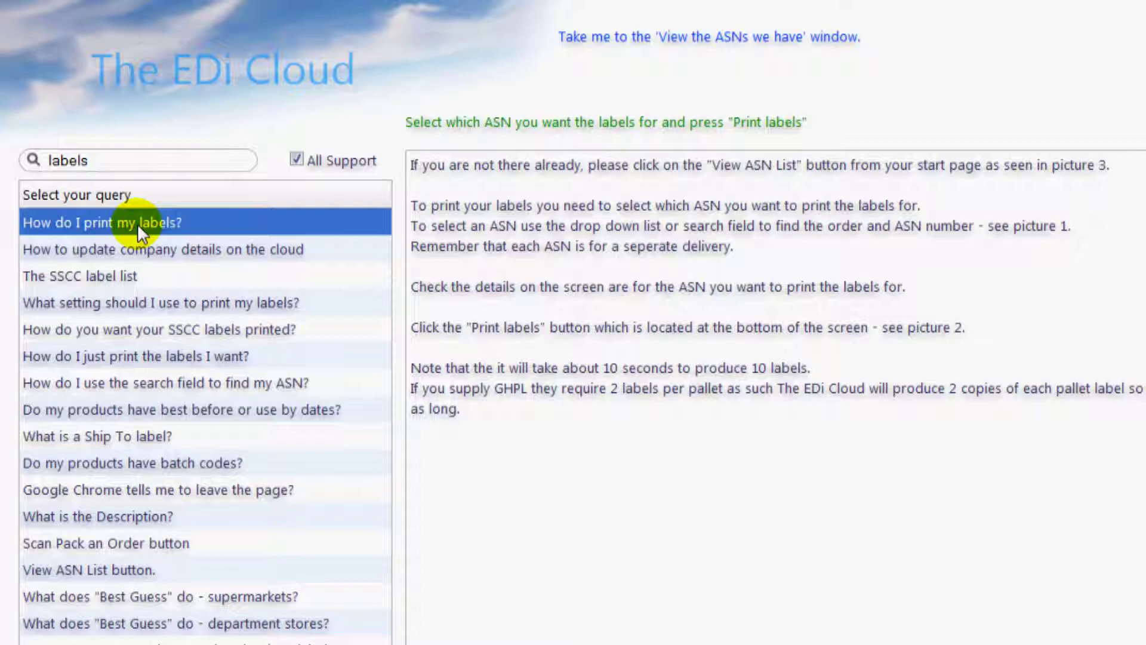
# - Save the current product's details, then open the next to-do product and describe it as 'blue widge'
pyautogui.click(179, 71)
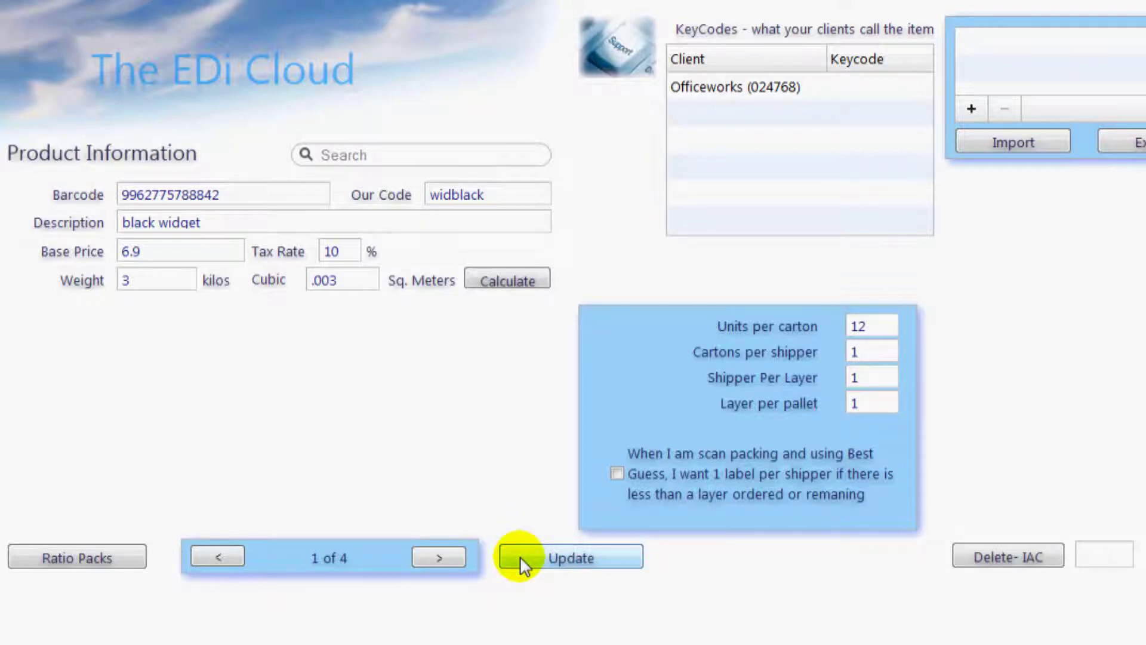
pyautogui.click(520, 557)
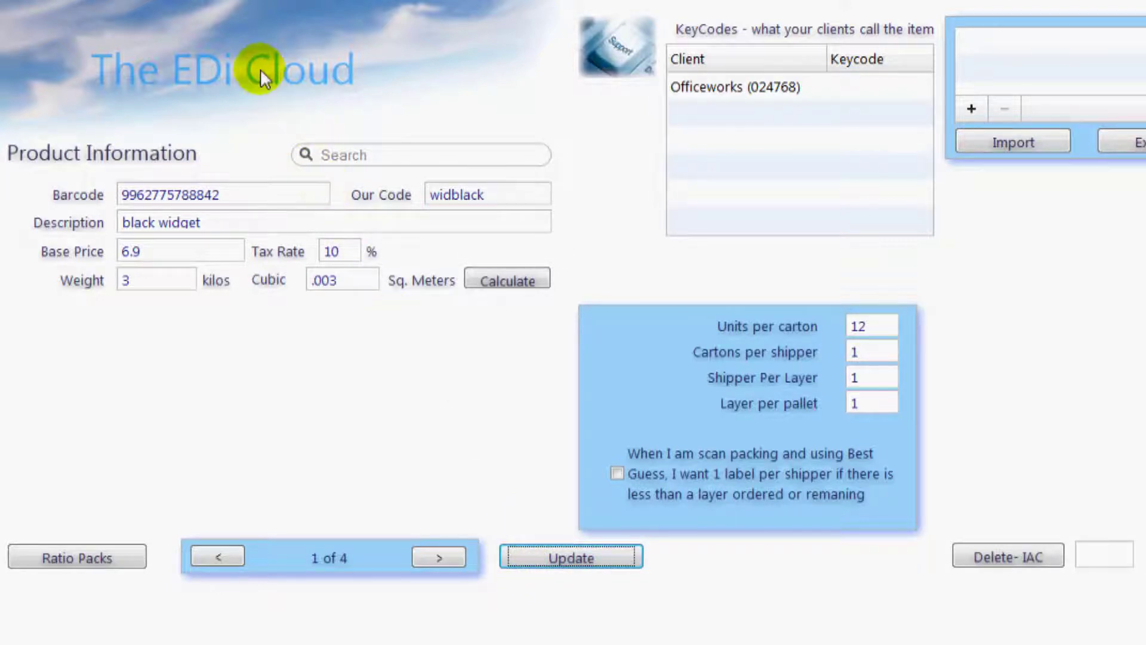
pyautogui.click(260, 69)
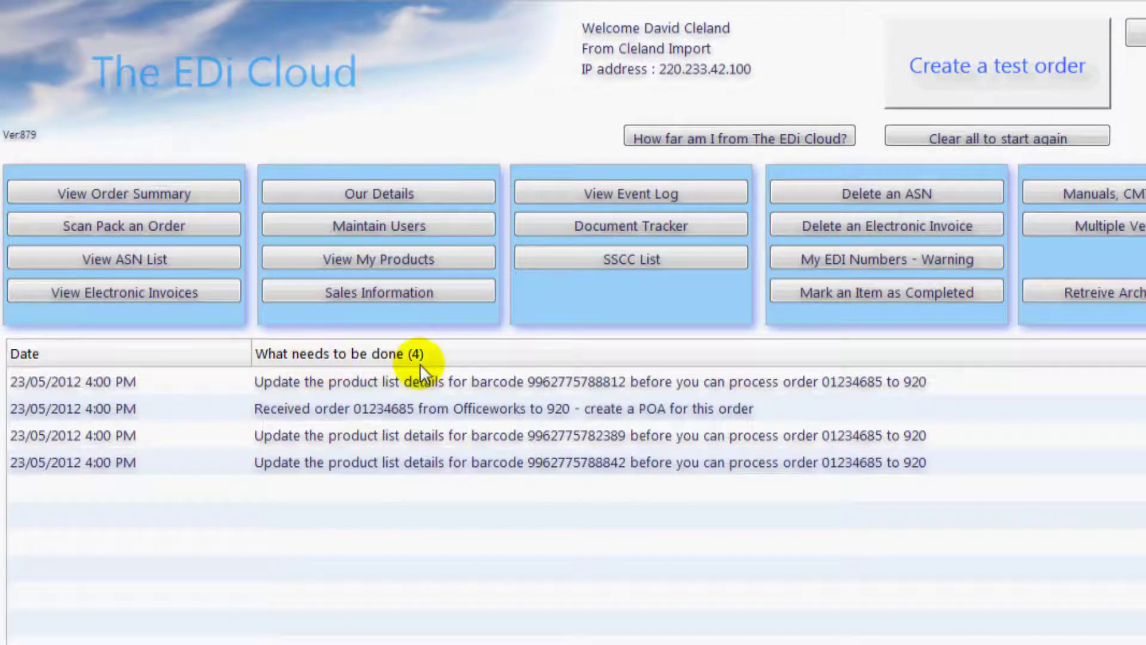
pyautogui.doubleClick(414, 382)
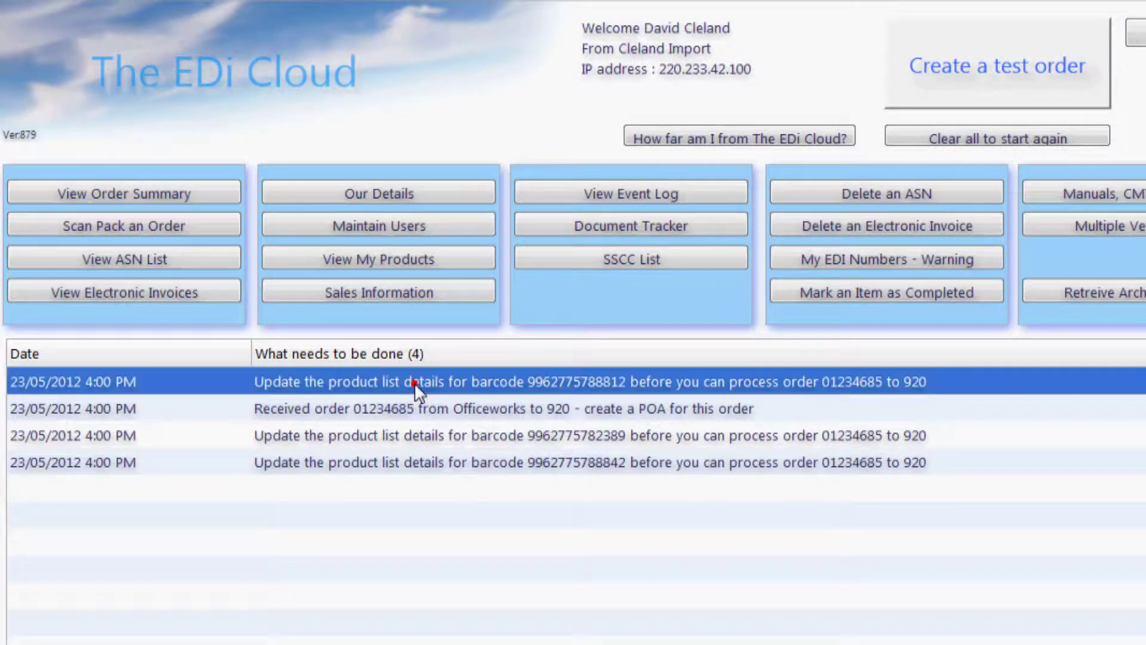
pyautogui.tripleClick(446, 226)
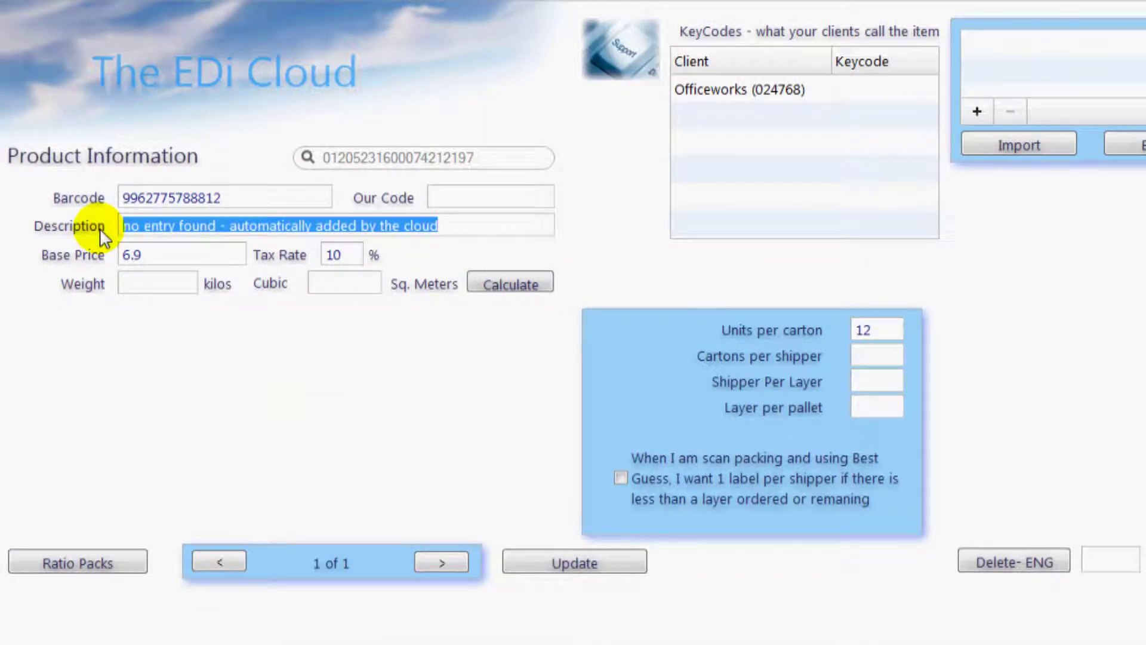
pyautogui.write('blue widge')
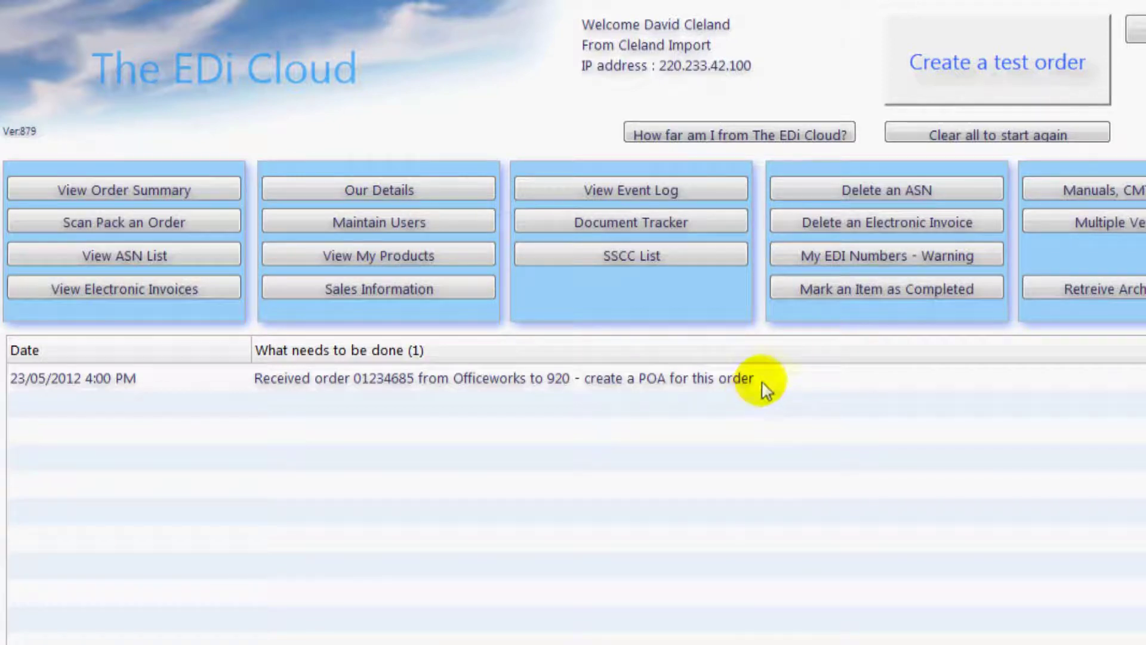
# - Open the Officeworks order PO 01234685, review it and create its POA
pyautogui.doubleClick(770, 377)
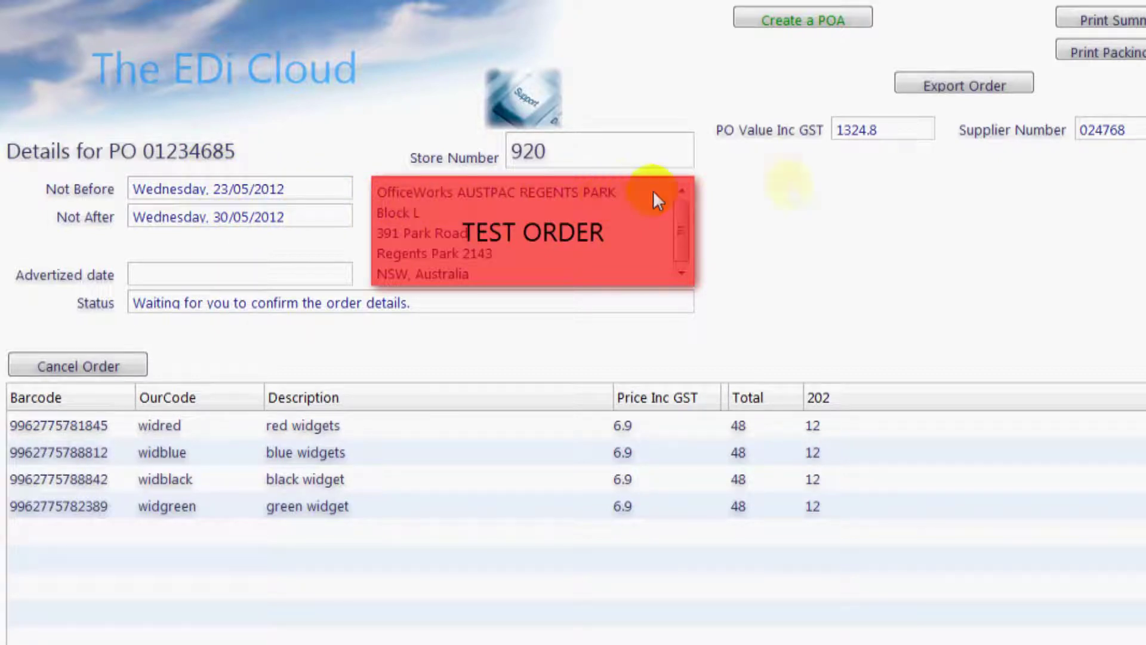
pyautogui.click(884, 163)
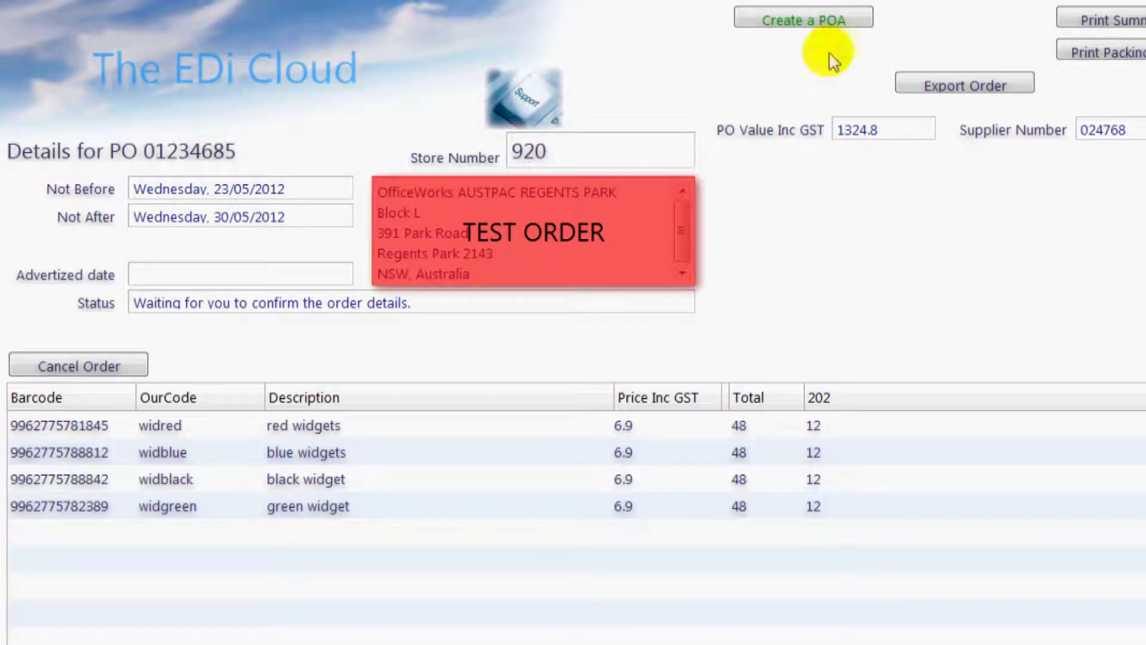
pyautogui.click(854, 20)
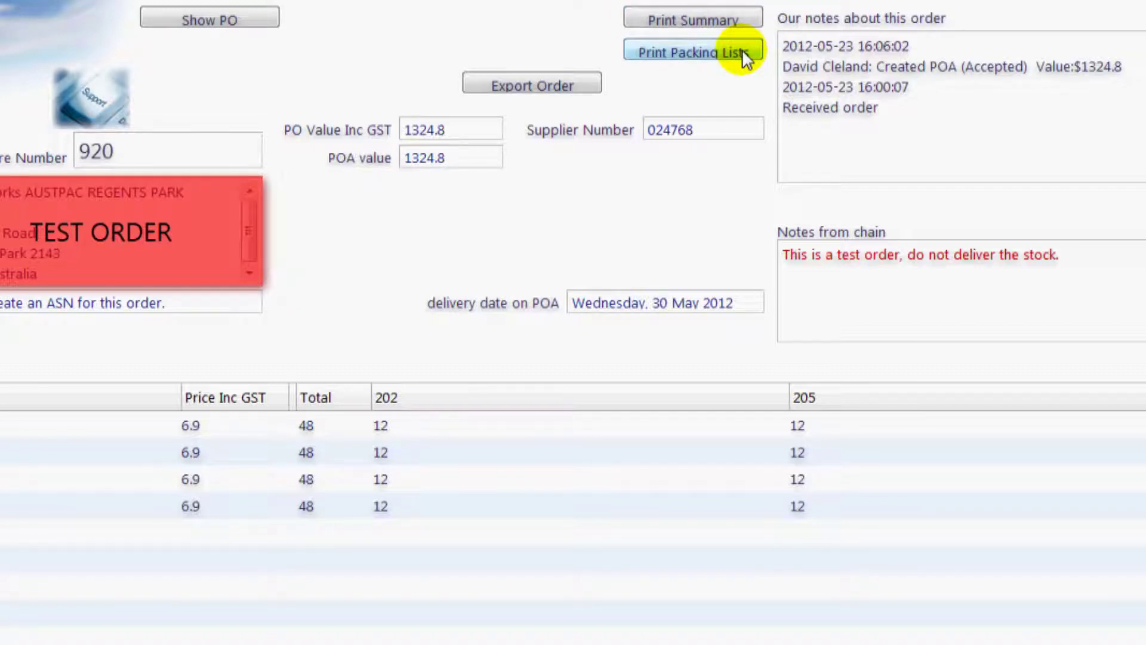
# - Search support for 'explorer', read the Internet explorer label download answer, and return to the main menu
pyautogui.click(529, 106)
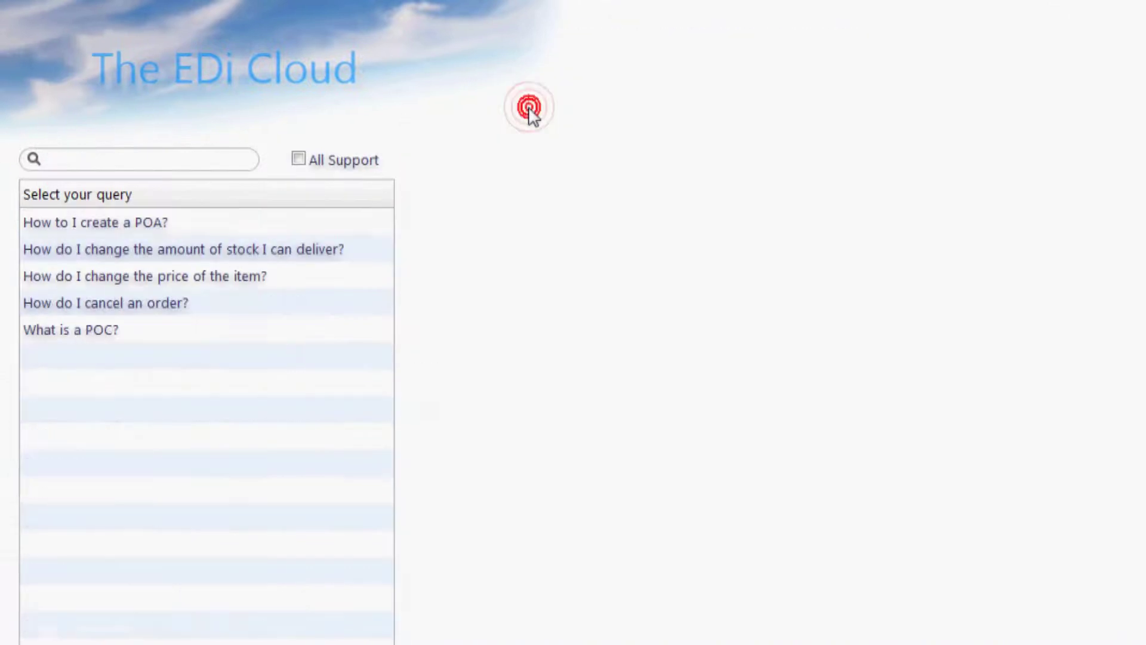
pyautogui.click(199, 161)
pyautogui.write('explorer')
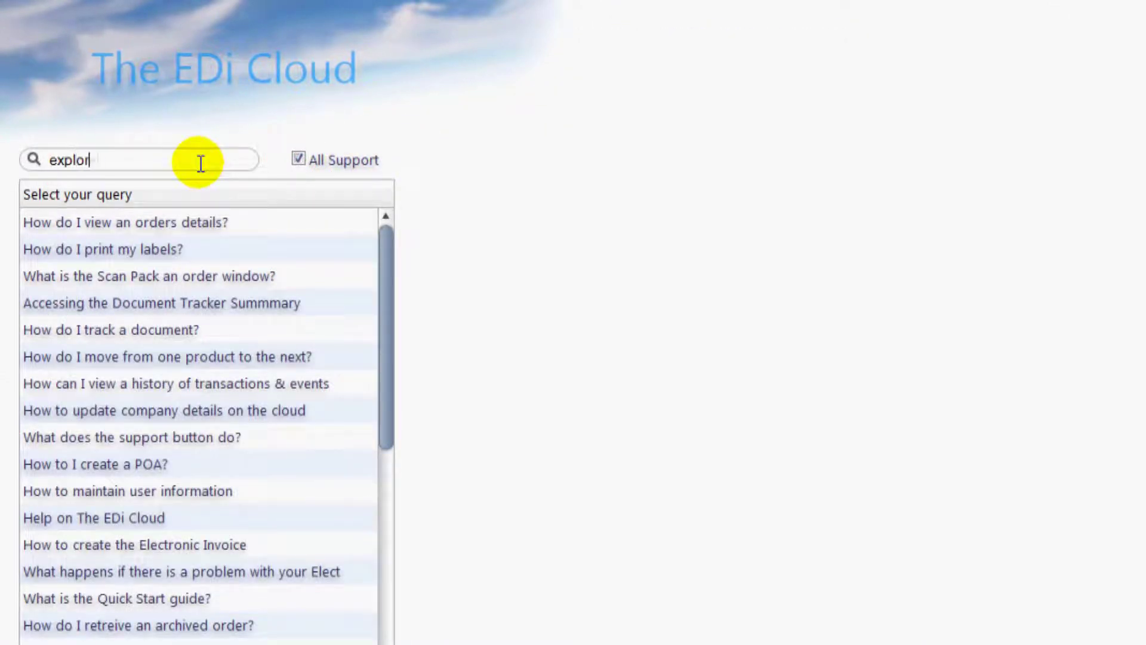
pyautogui.click(159, 247)
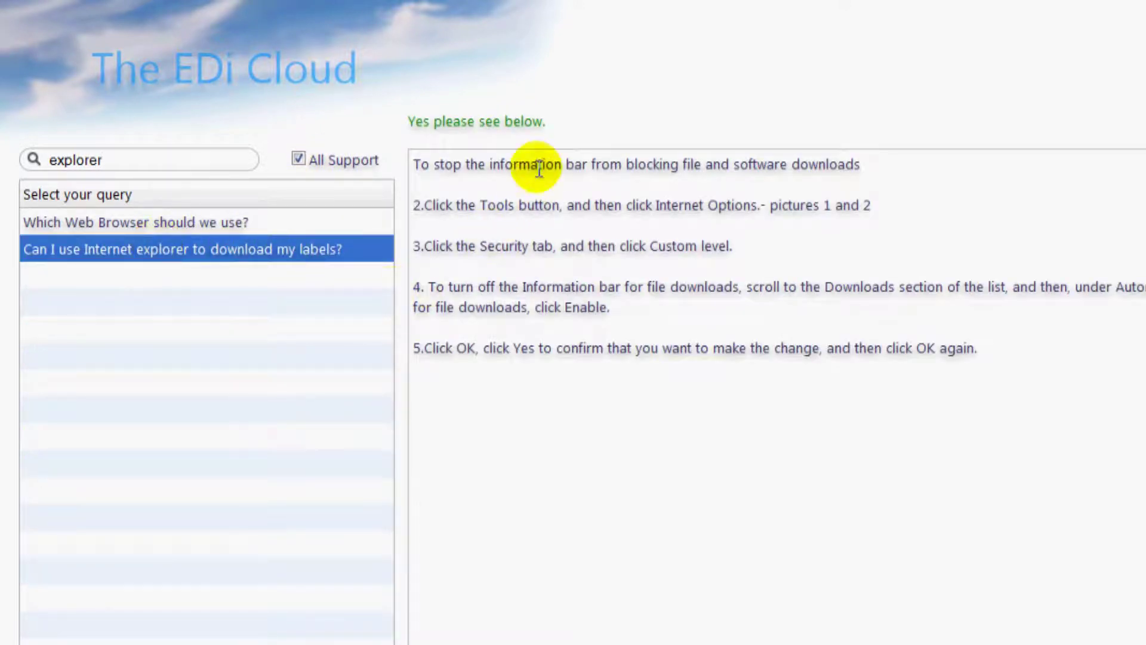
pyautogui.click(192, 69)
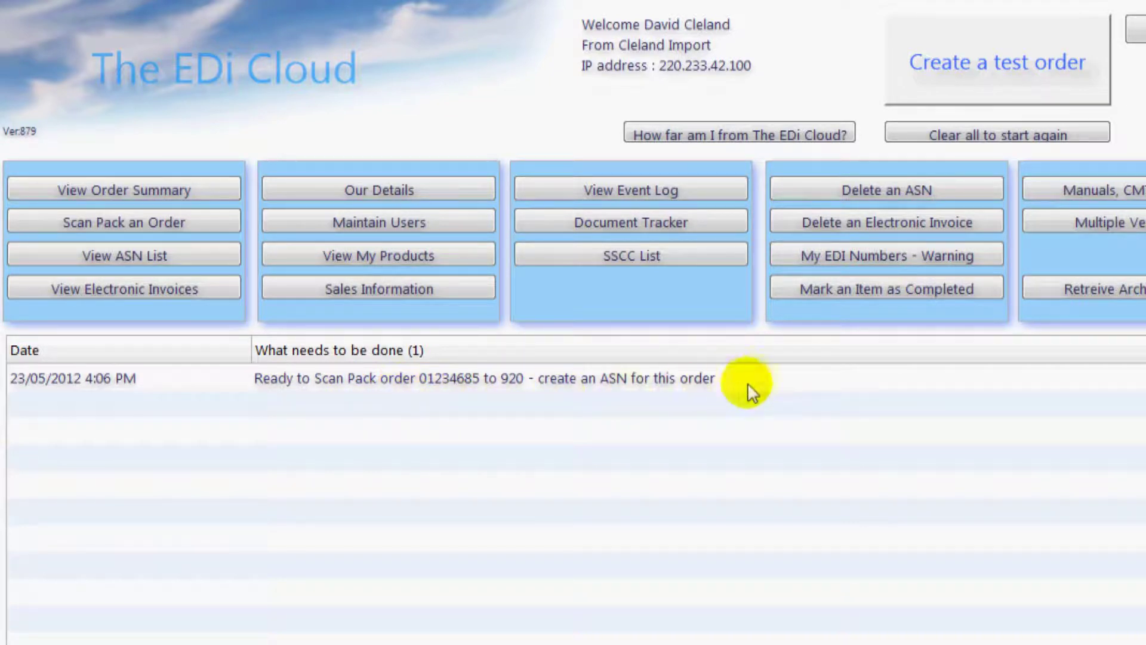
# - Scan-pack order 01234685: one shipper per line for store 202, all lines in one shipper for store 205
pyautogui.click(763, 381)
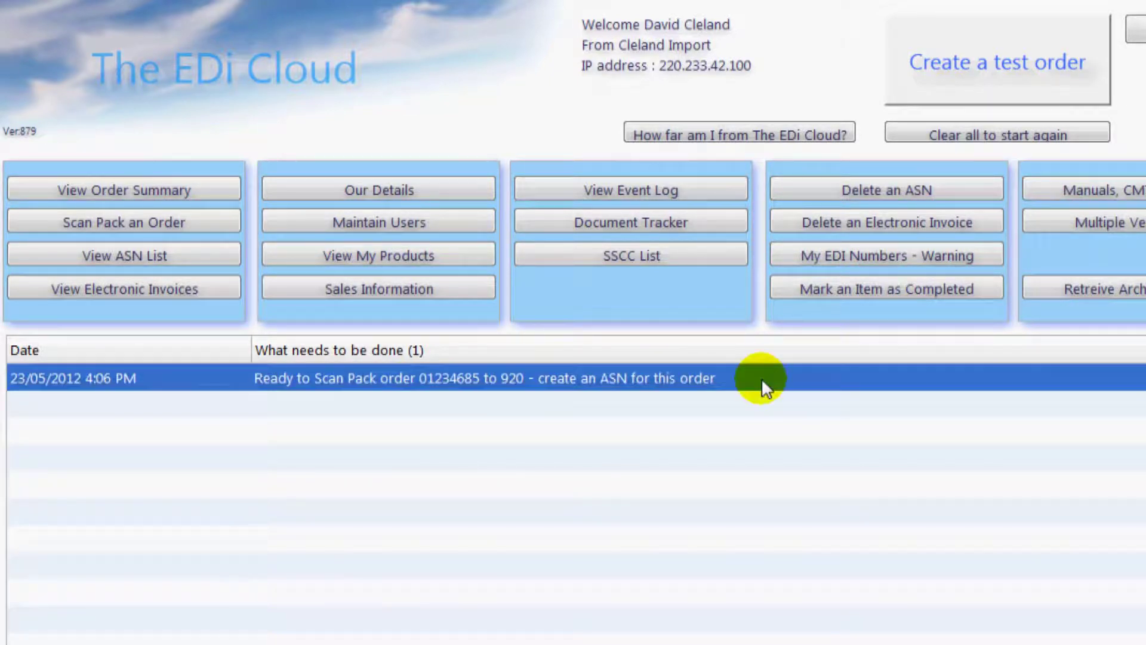
pyautogui.doubleClick(763, 381)
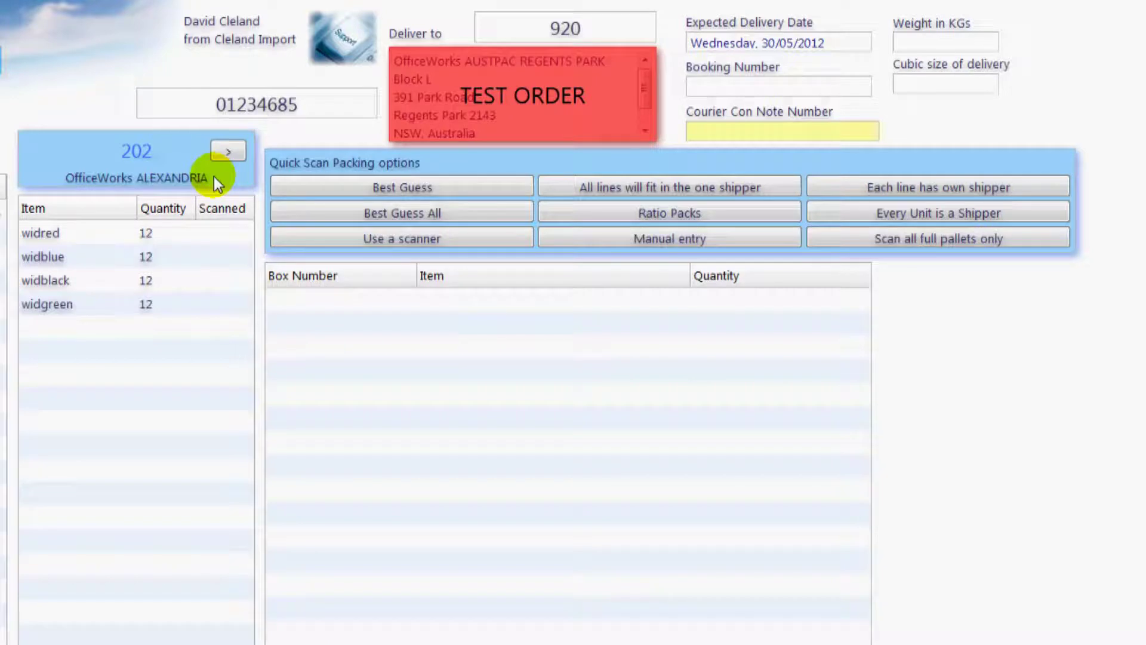
pyautogui.click(225, 152)
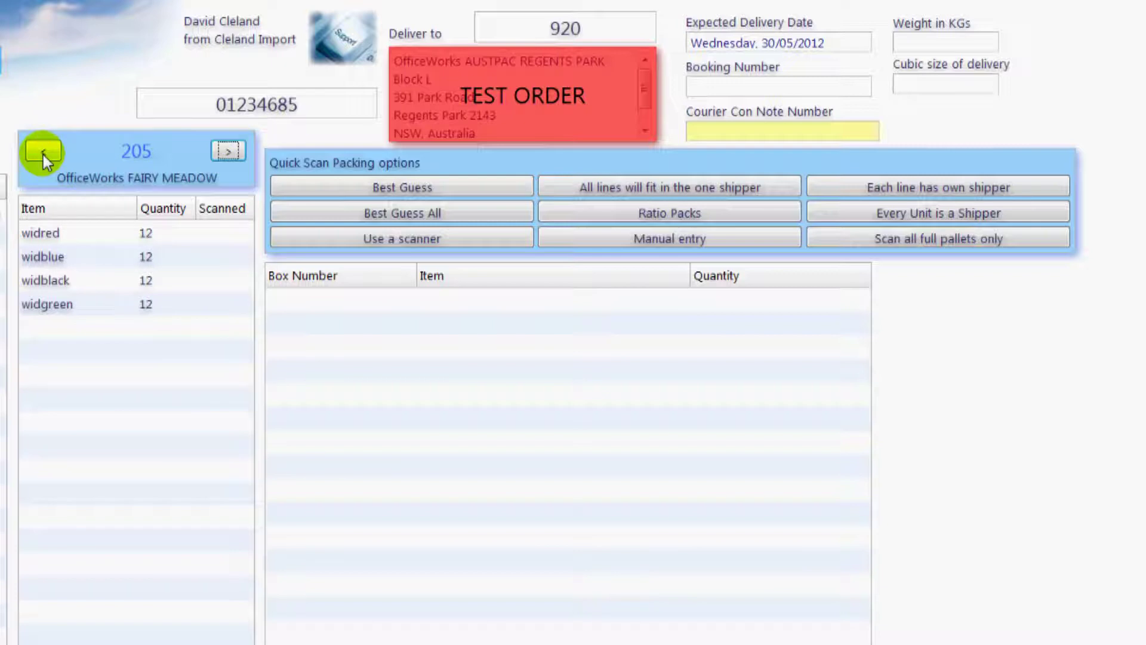
pyautogui.click(43, 153)
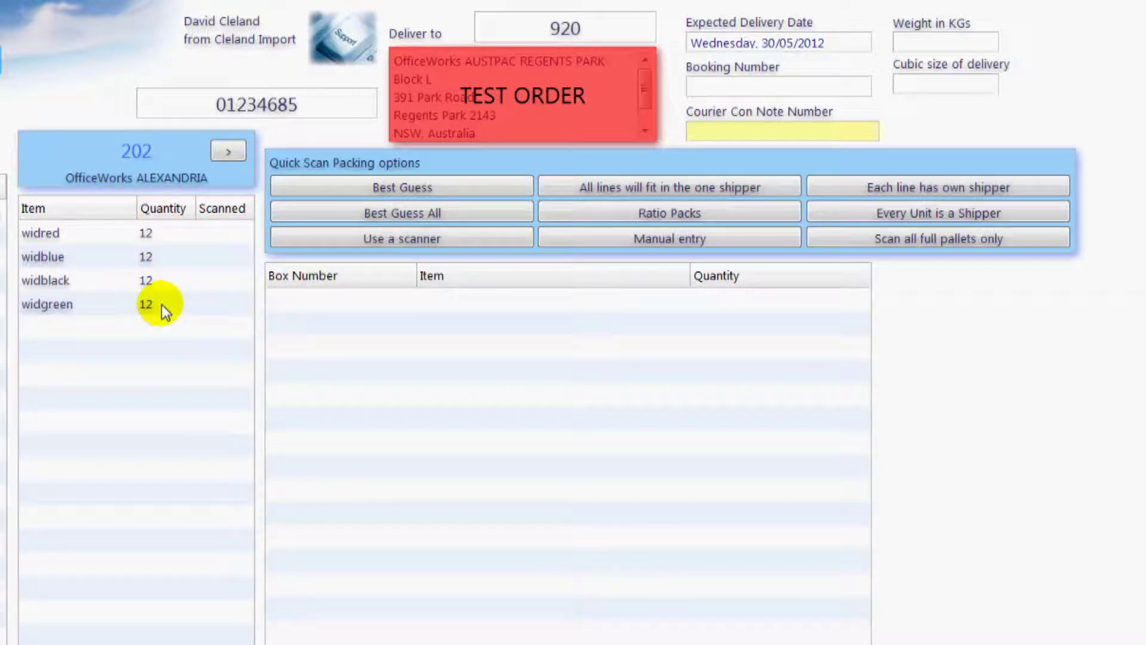
pyautogui.click(1029, 188)
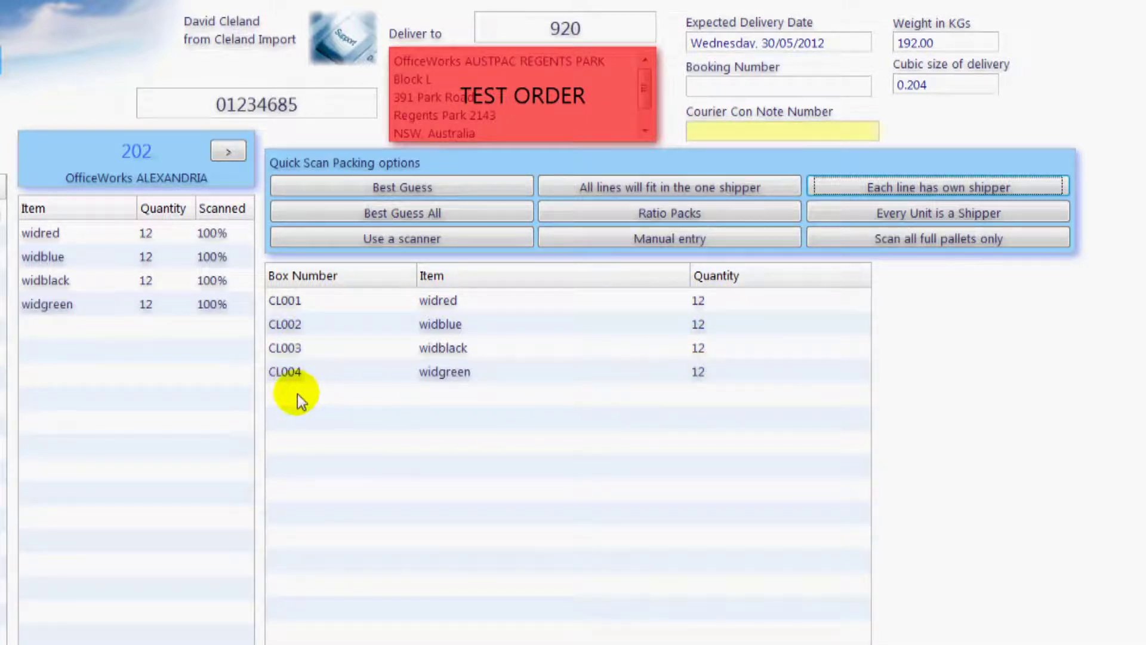
pyautogui.click(225, 154)
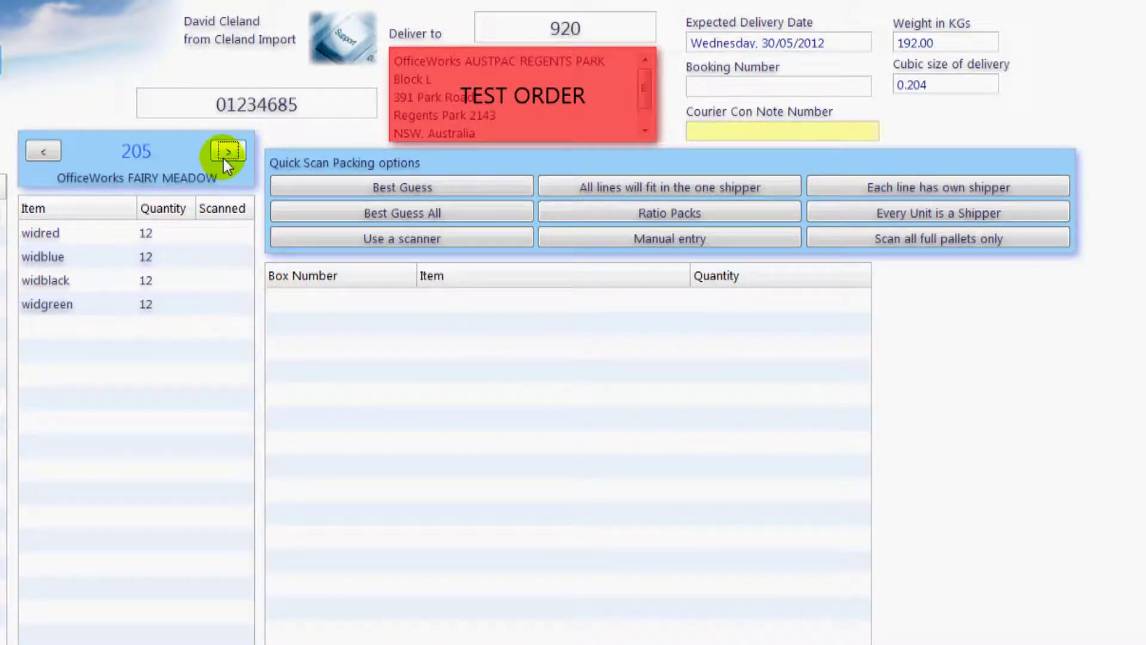
pyautogui.click(564, 188)
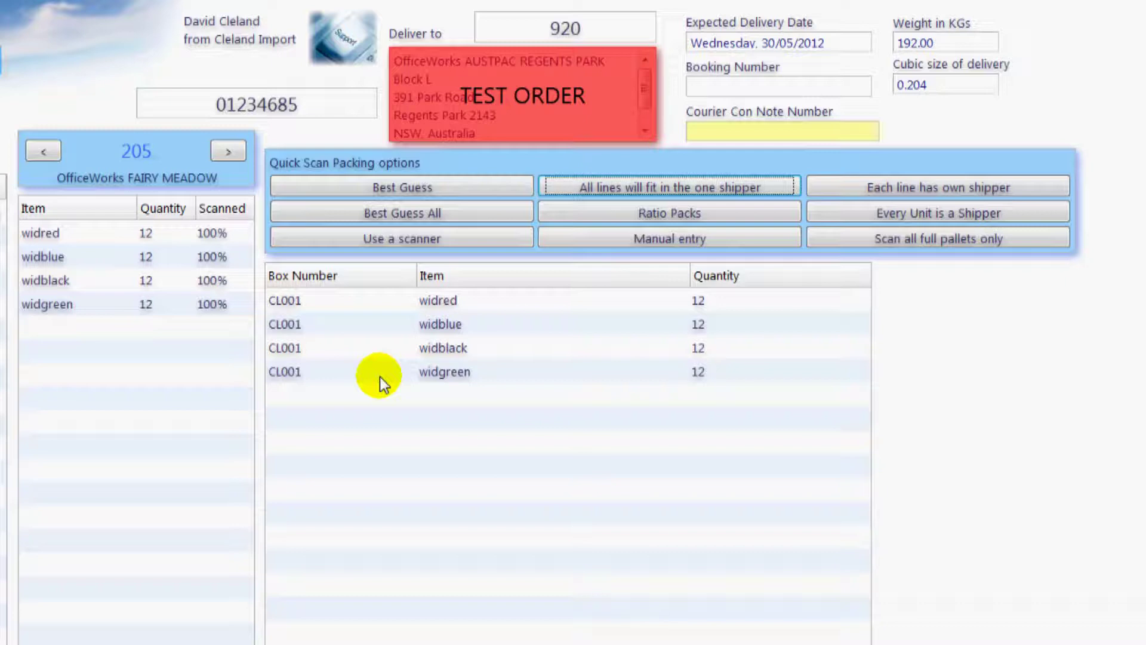
# - Best-guess the shipper packing for store 206 and set box CL002's quantity to 6
pyautogui.click(228, 152)
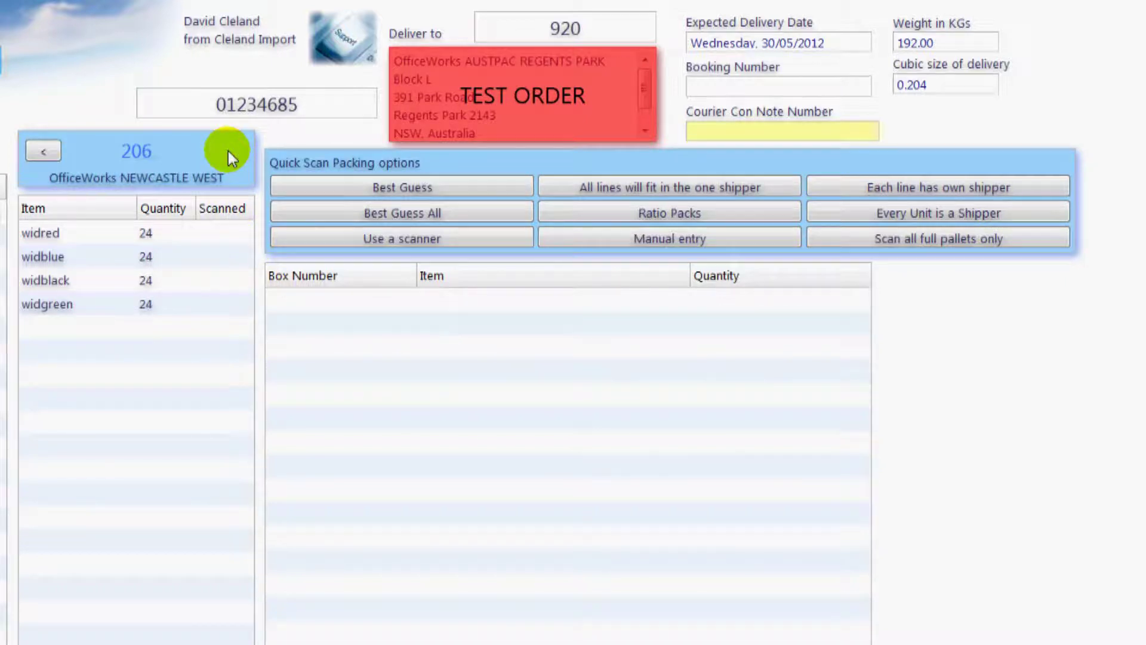
pyautogui.click(286, 188)
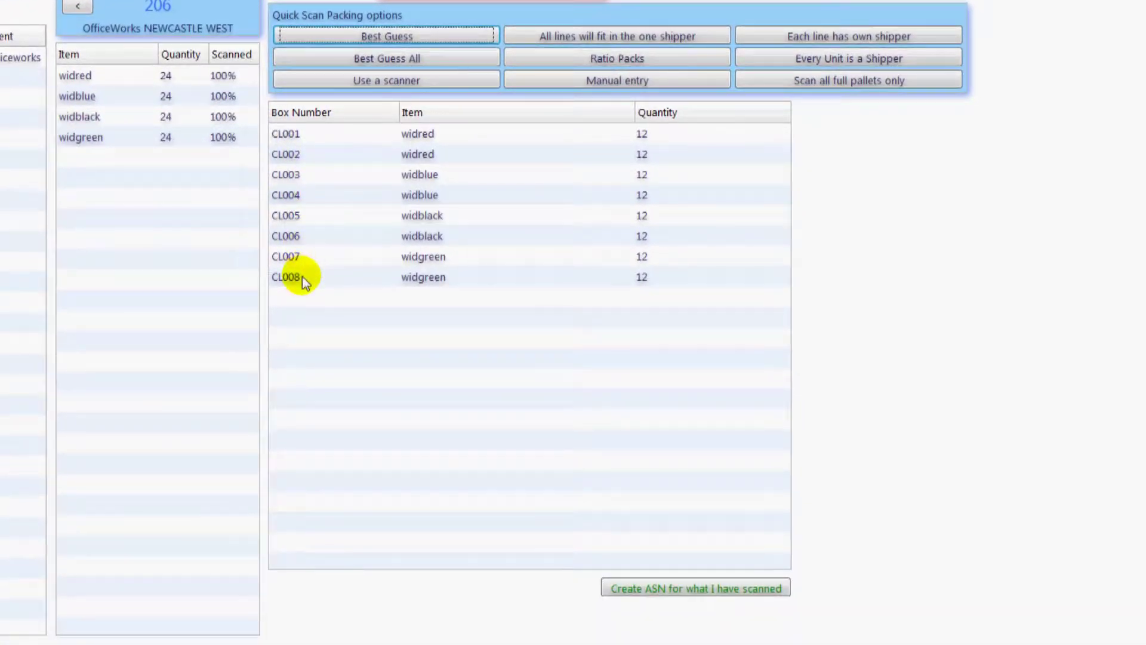
pyautogui.click(672, 136)
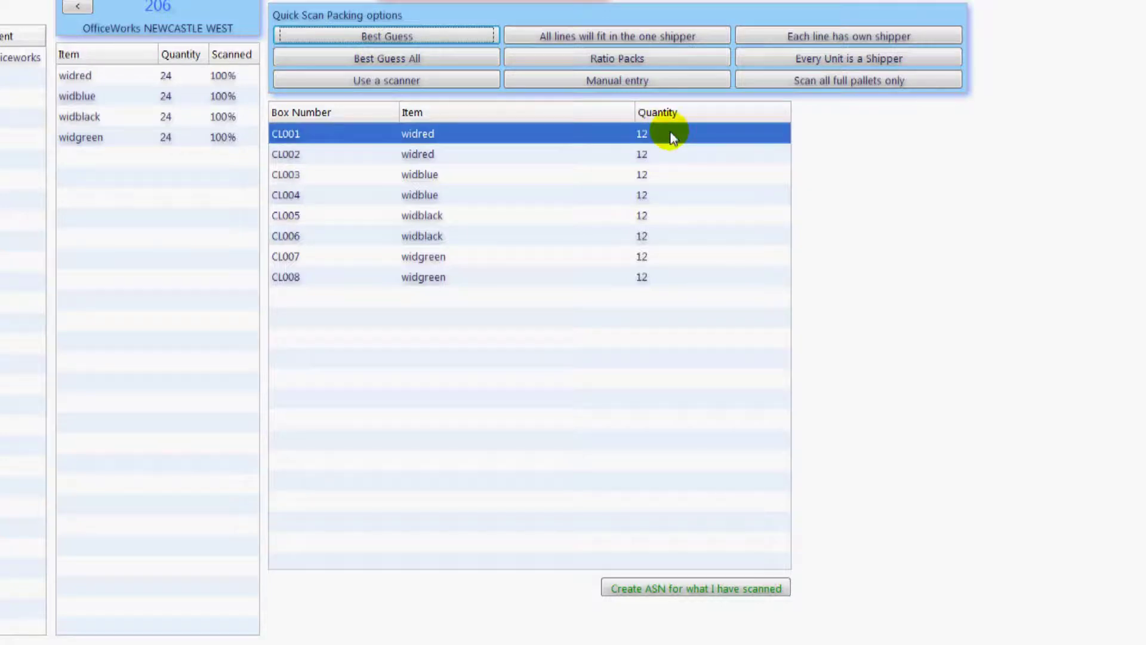
pyautogui.click(675, 153)
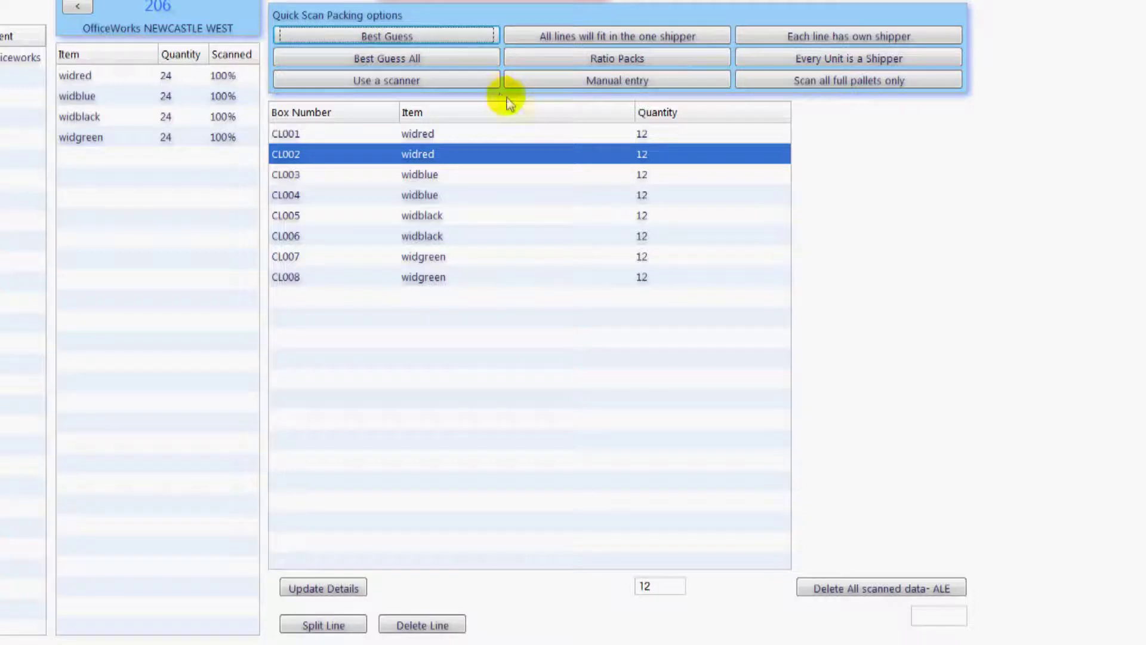
pyautogui.doubleClick(649, 588)
pyautogui.write('6')
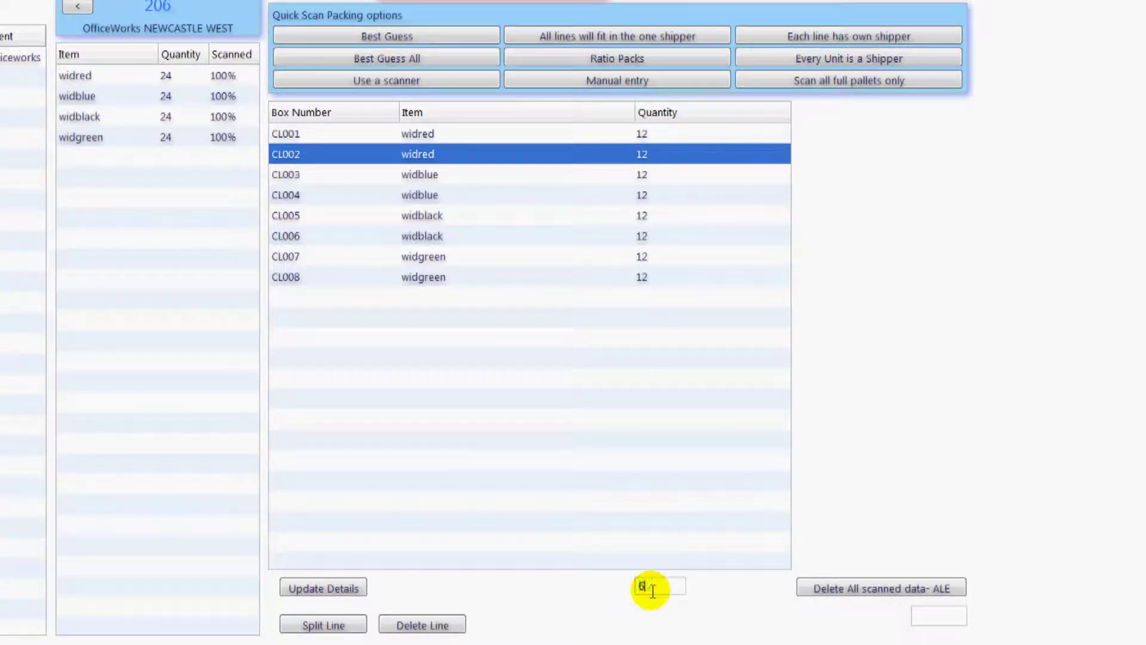
pyautogui.click(332, 593)
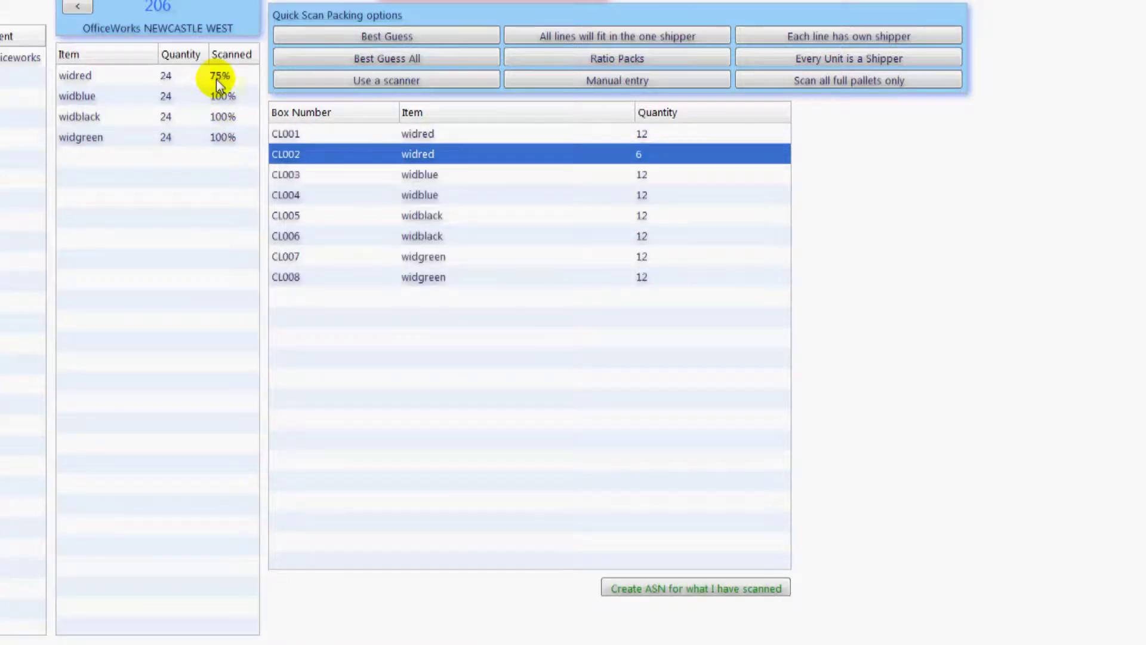
# - Set box CL001's widred quantity to 18
pyautogui.click(416, 136)
pyautogui.click(668, 588)
pyautogui.write('18')
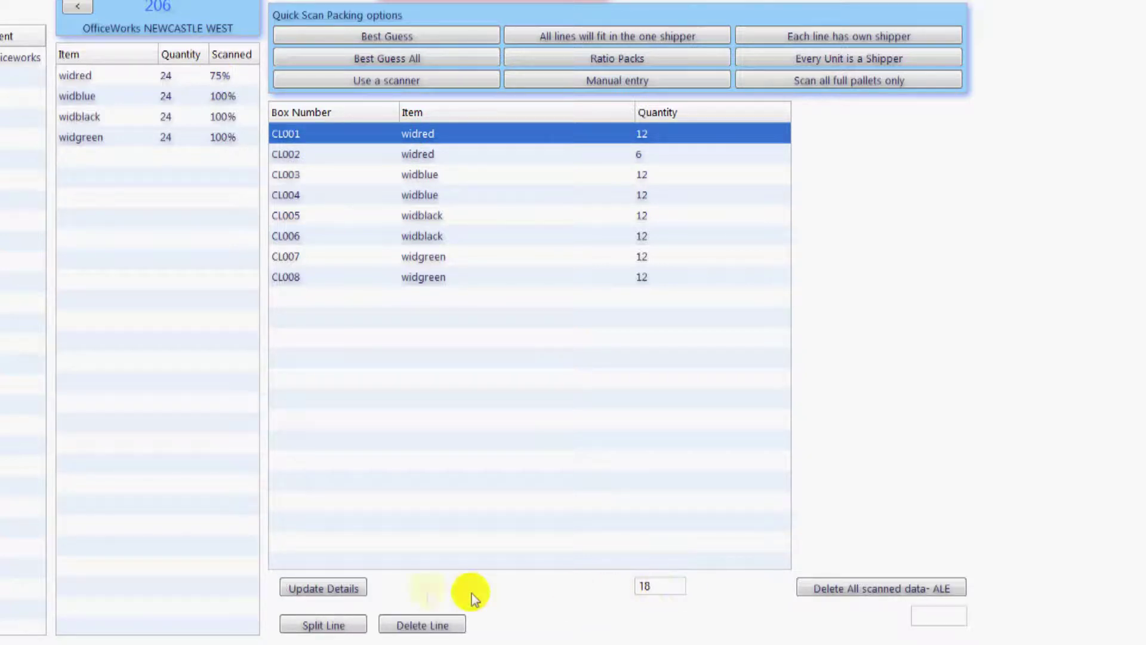
pyautogui.click(344, 589)
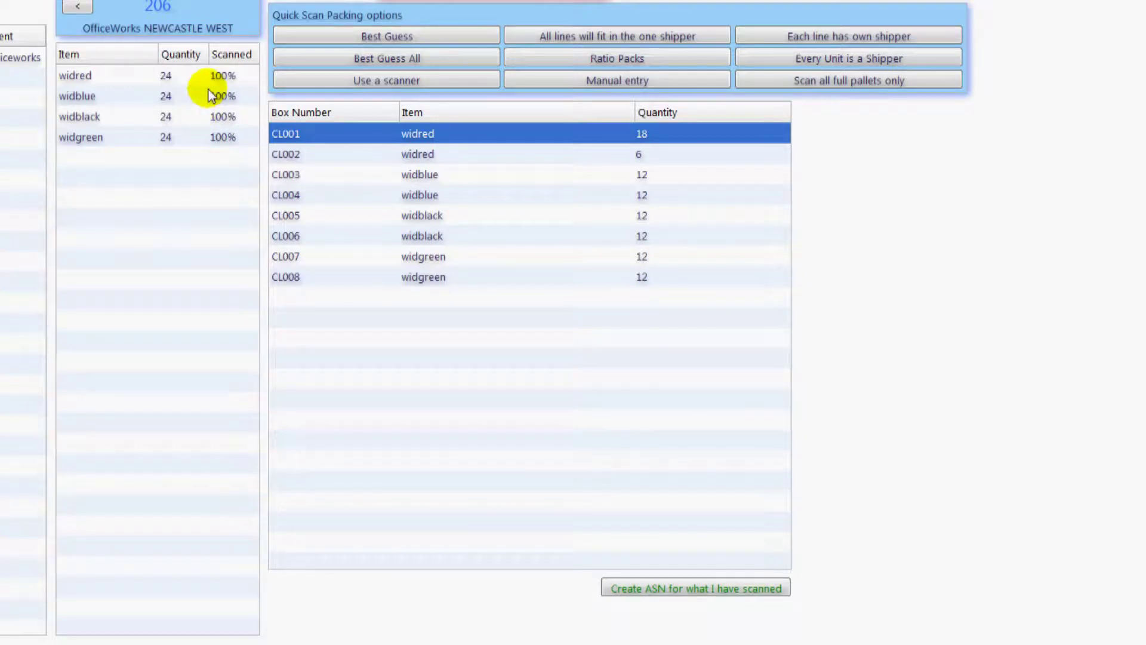
# - Select box CL001 and enter courier con note number 'tnt australia'
pyautogui.keyDown('shift'); pyautogui.click(292, 195); pyautogui.keyUp('shift')
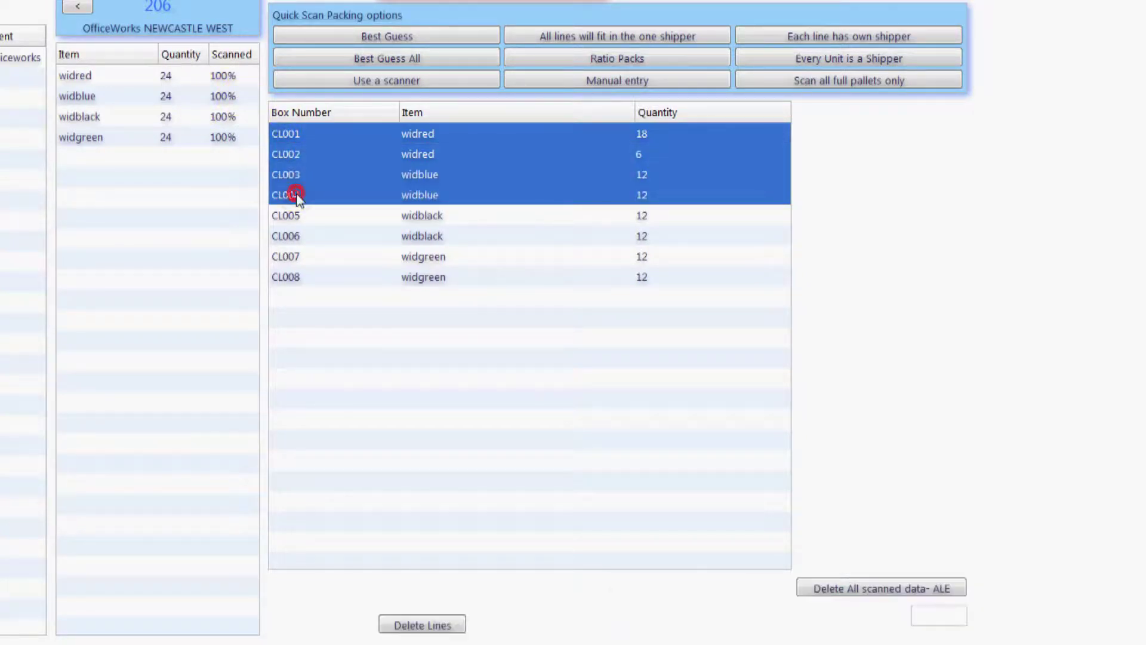
pyautogui.click(424, 624)
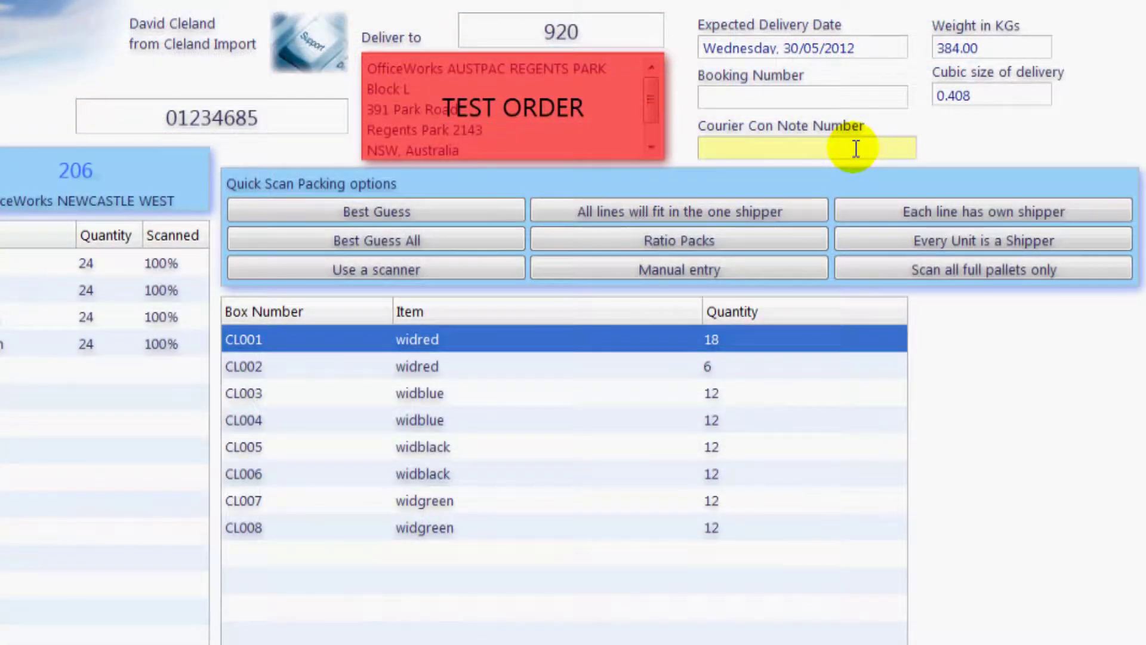
pyautogui.click(856, 149)
pyautogui.write('tnt australia')
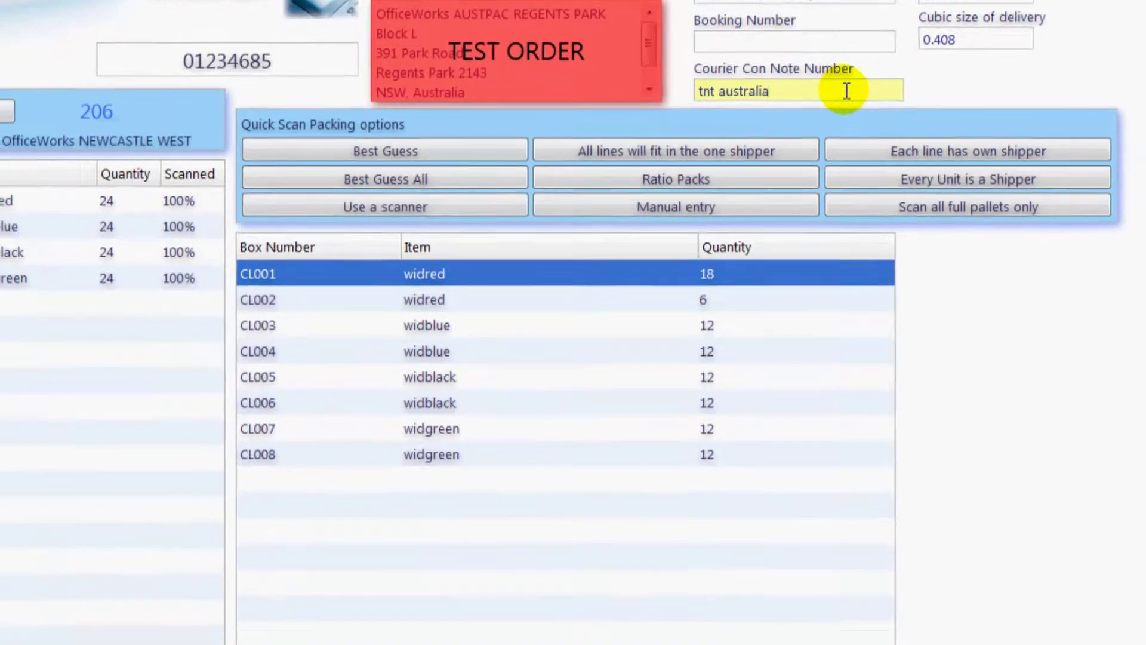
# - Confirm the scanned details have been checked and create the ASN for the scanned boxes
pyautogui.click(738, 582)
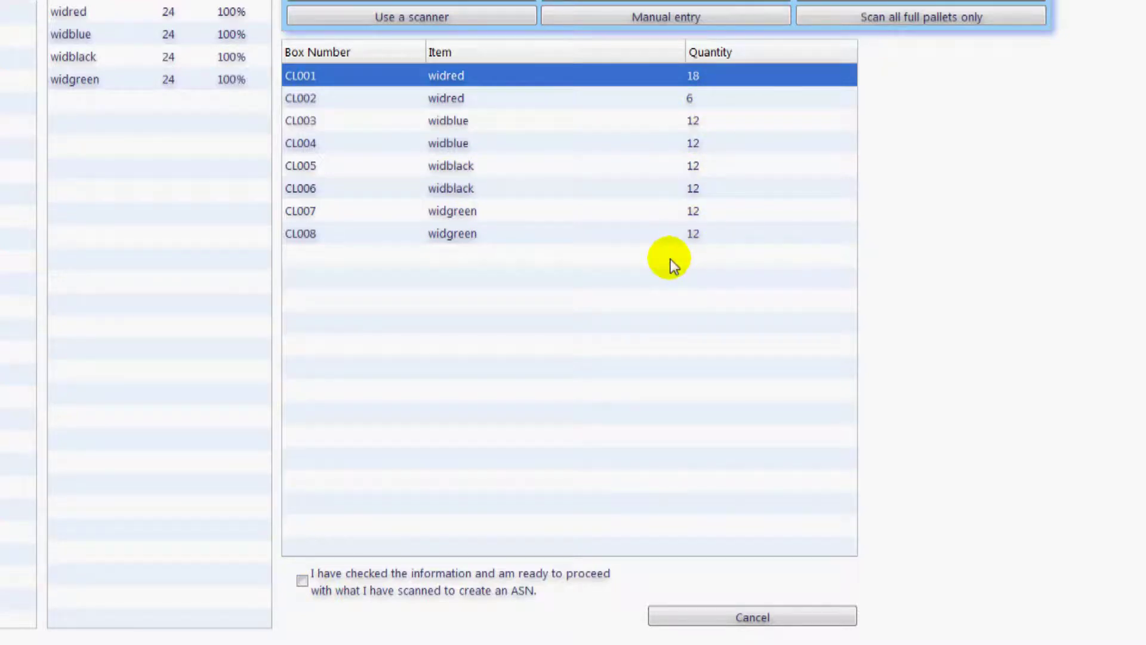
pyautogui.click(302, 581)
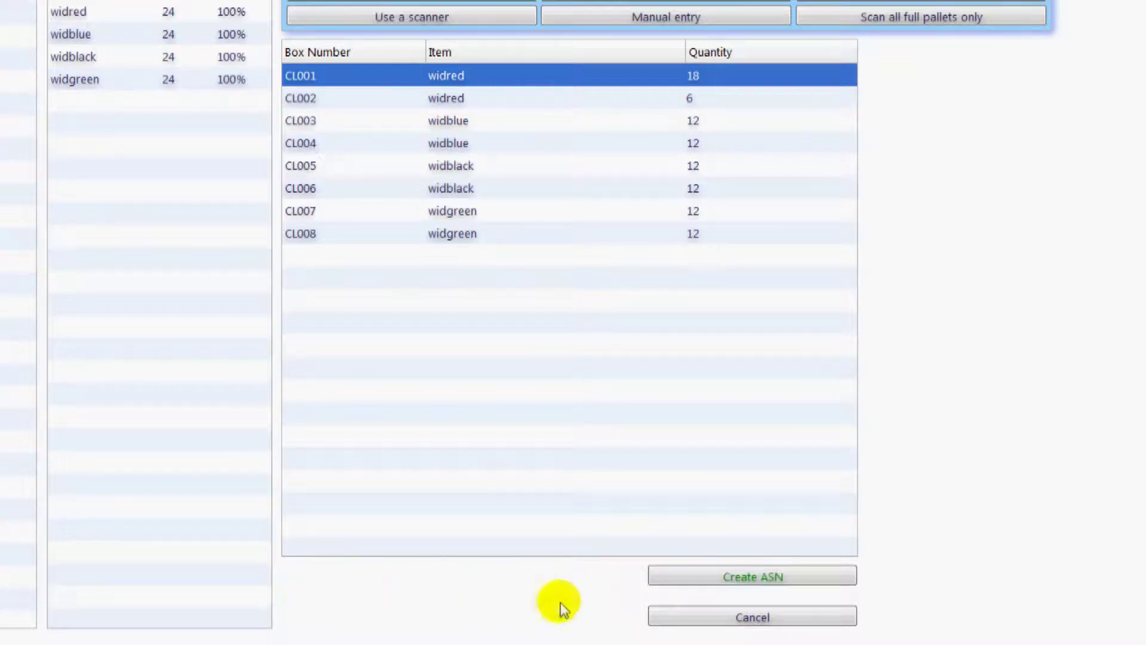
pyautogui.click(682, 579)
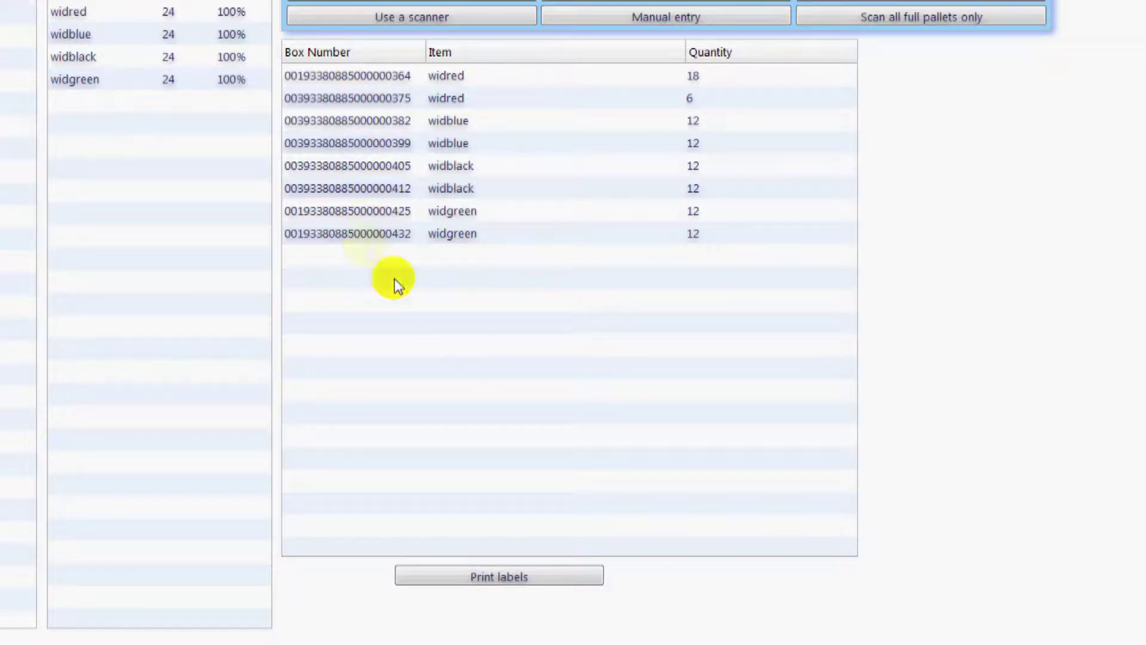
# - Generate the SSCC labels PDF for ASN 21 from the ASN information screen
pyautogui.click(571, 578)
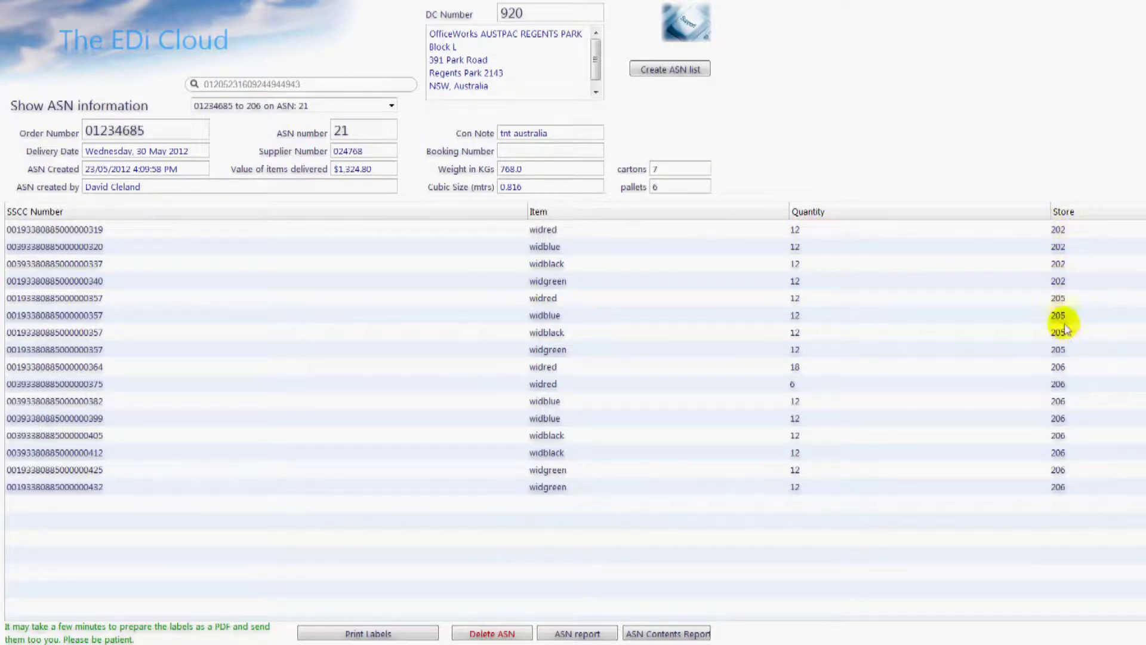
pyautogui.click(545, 172)
pyautogui.click(556, 187)
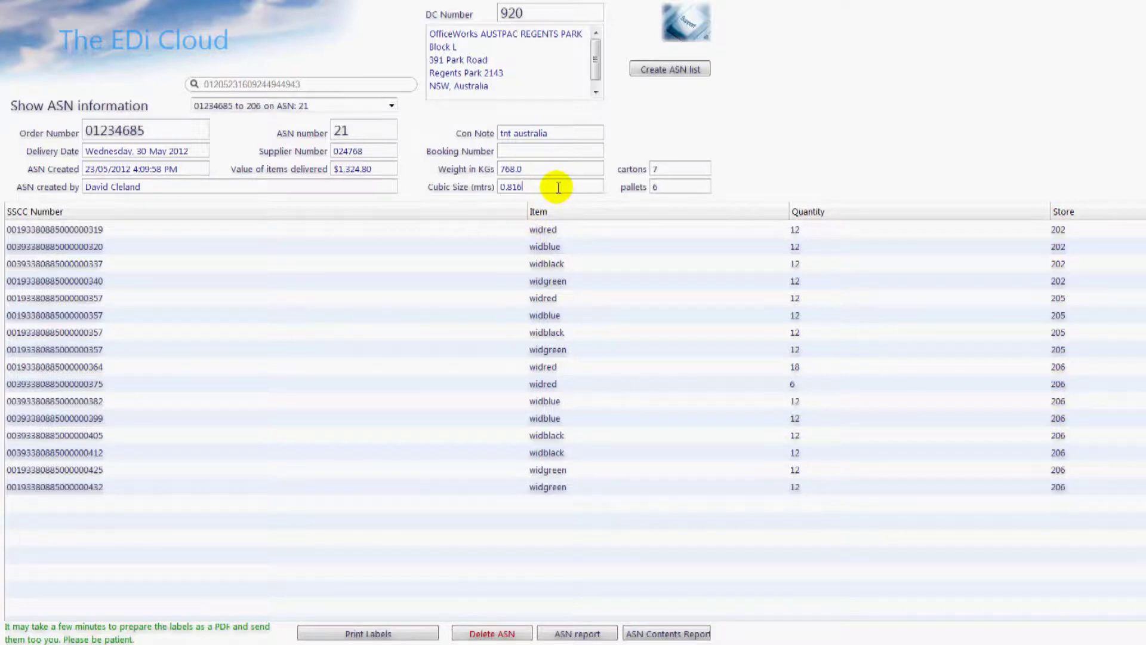
pyautogui.click(411, 632)
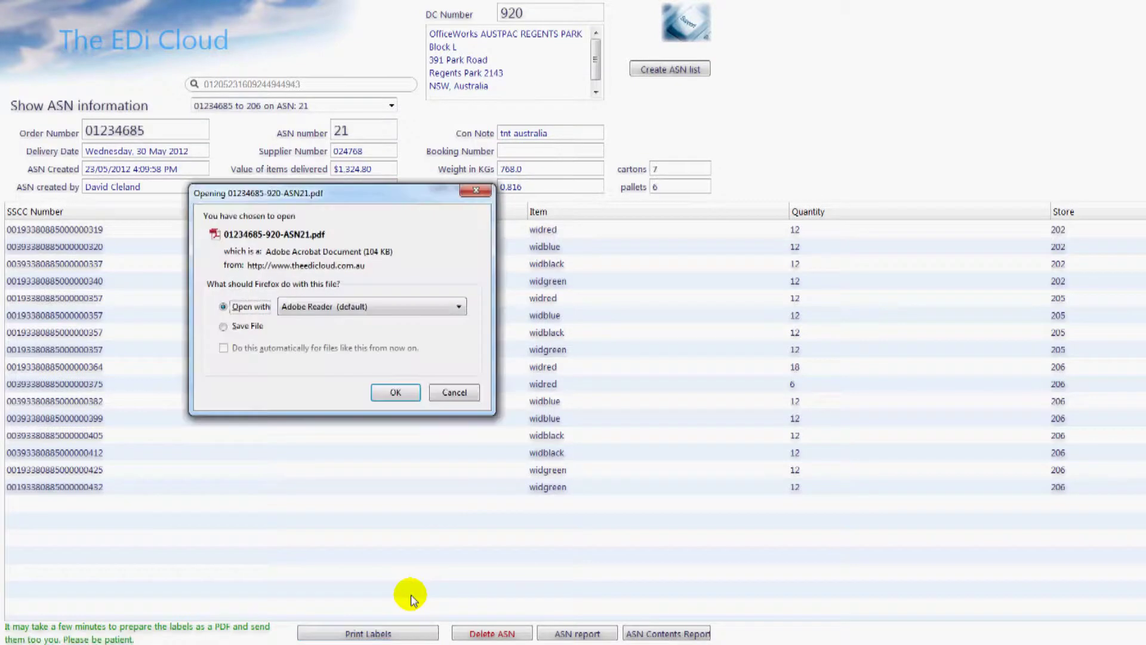
# - Review the labels PDF in Adobe Reader, then close it and return to the main menu
pyautogui.click(395, 393)
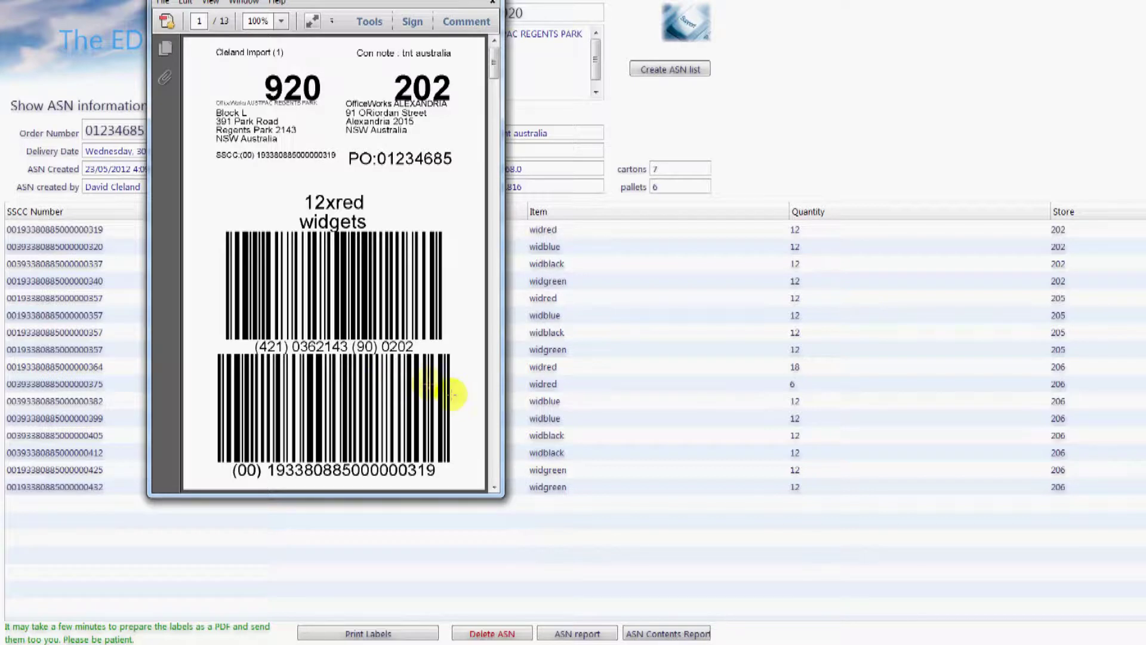
pyautogui.moveTo(486, 70); pyautogui.dragTo(494, 128)
pyautogui.click(493, 2)
pyautogui.click(166, 43)
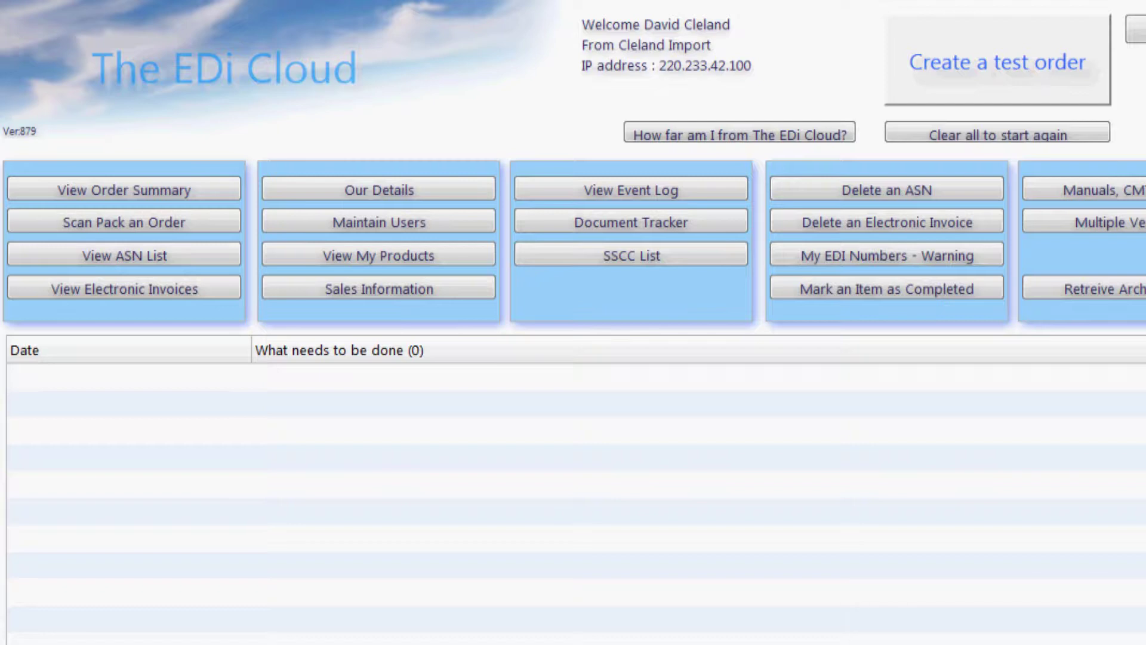
# - Reprint labels for '01234685 to 202 on ASN: 21' from the ASN list, then return to the main menu
pyautogui.click(198, 255)
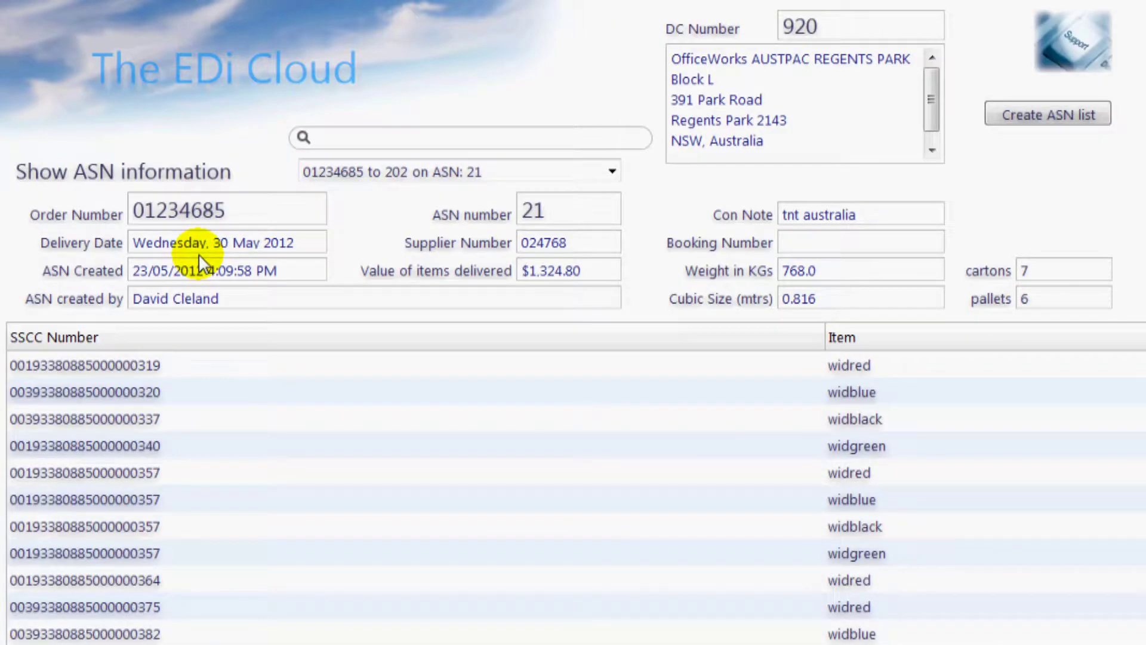
pyautogui.click(569, 170)
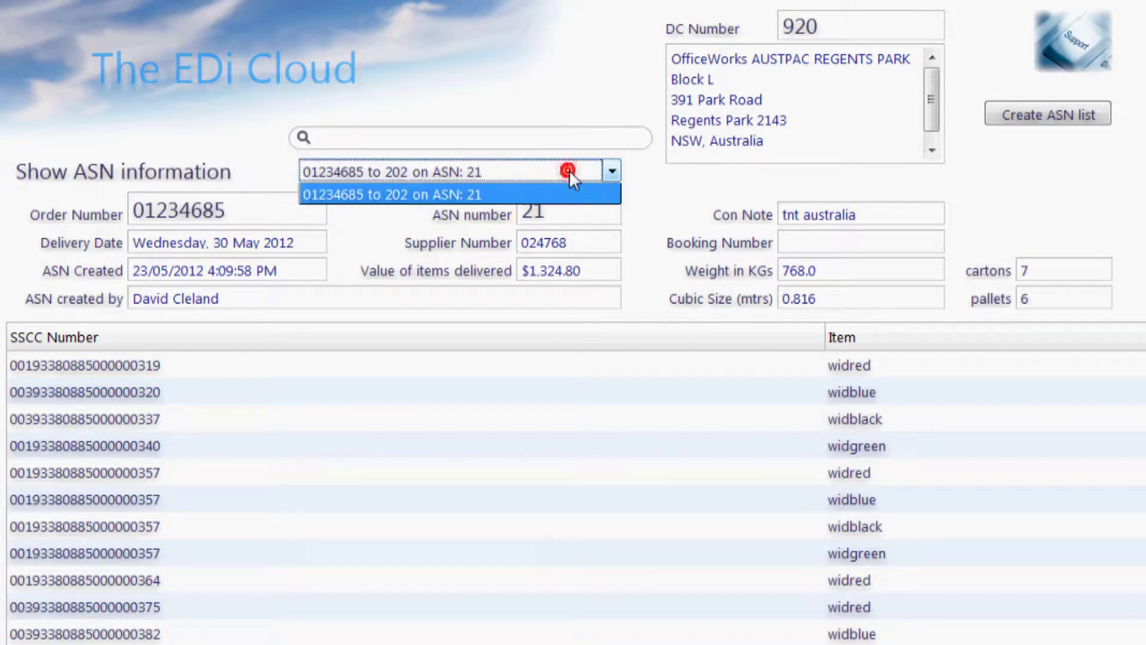
pyautogui.click(479, 194)
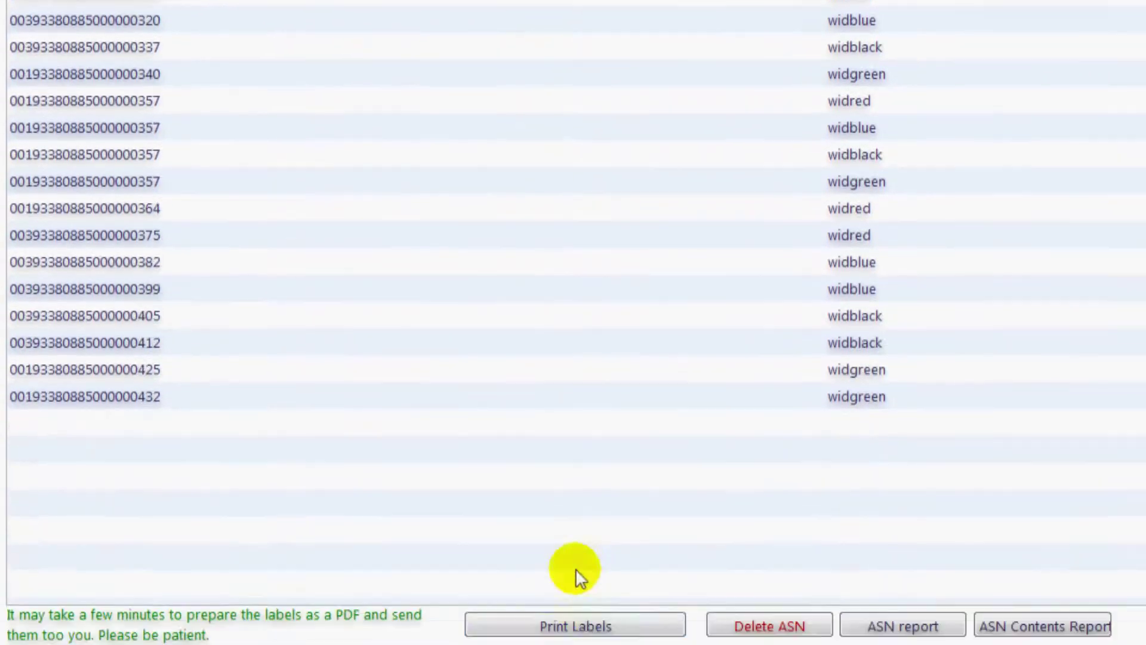
pyautogui.click(579, 624)
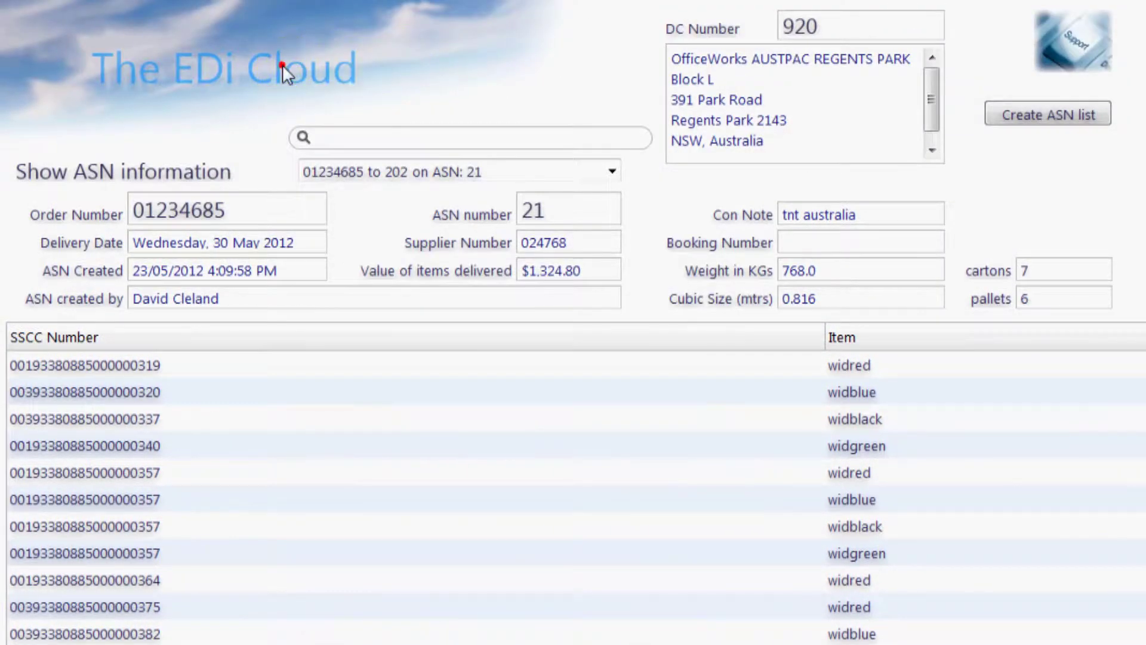
pyautogui.click(281, 65)
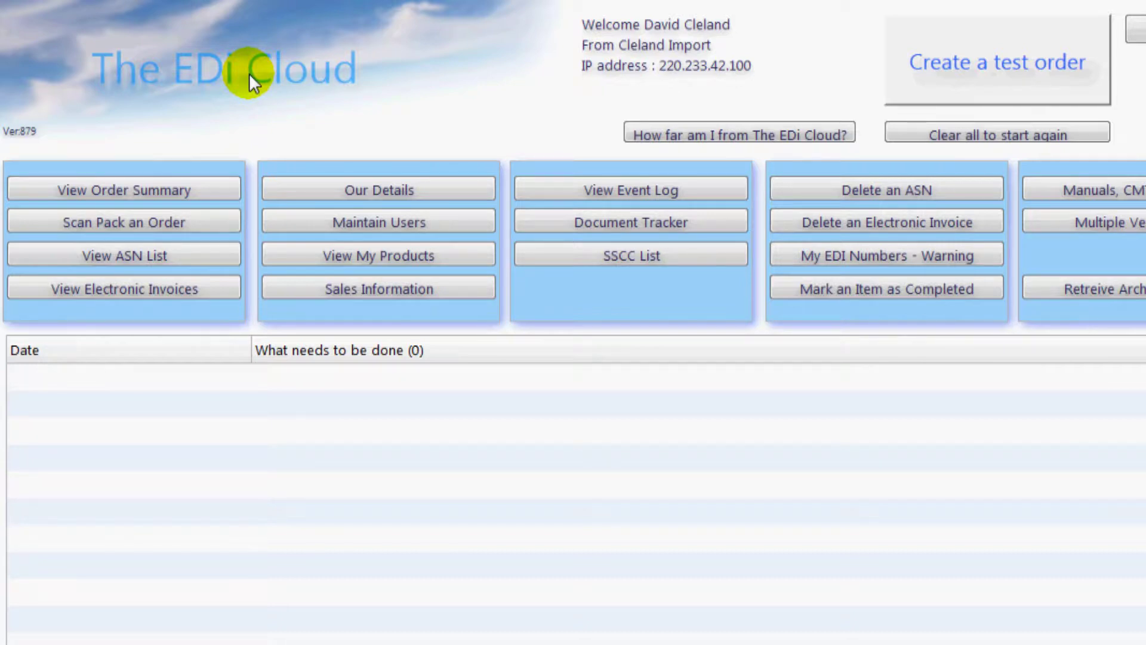
pyautogui.click(707, 190)
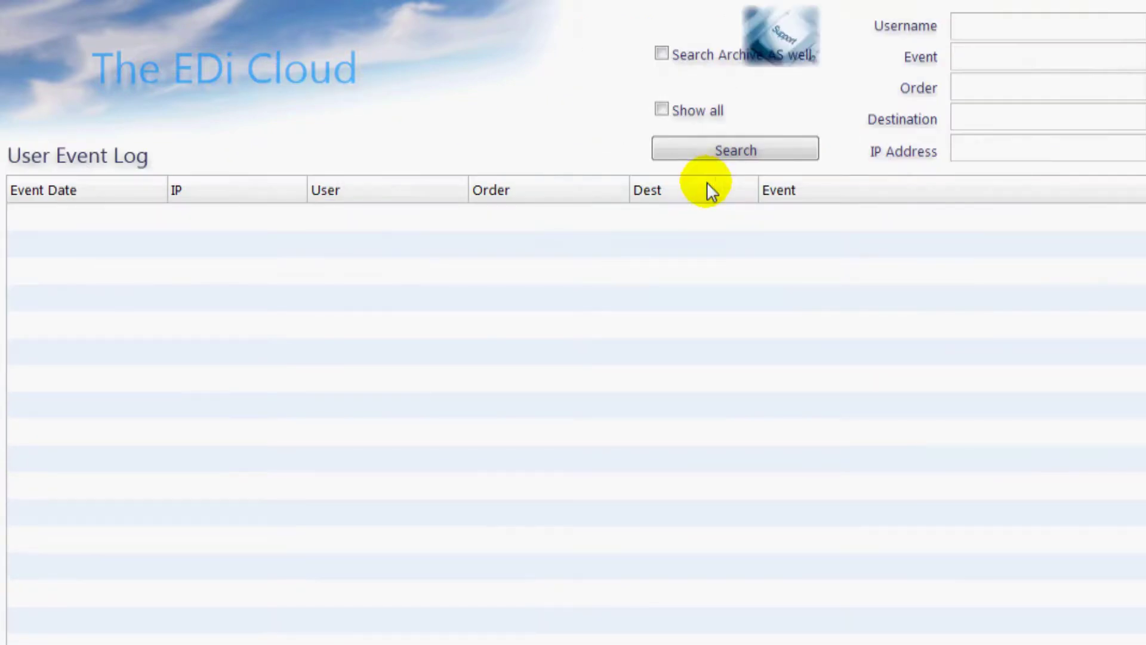
pyautogui.click(725, 153)
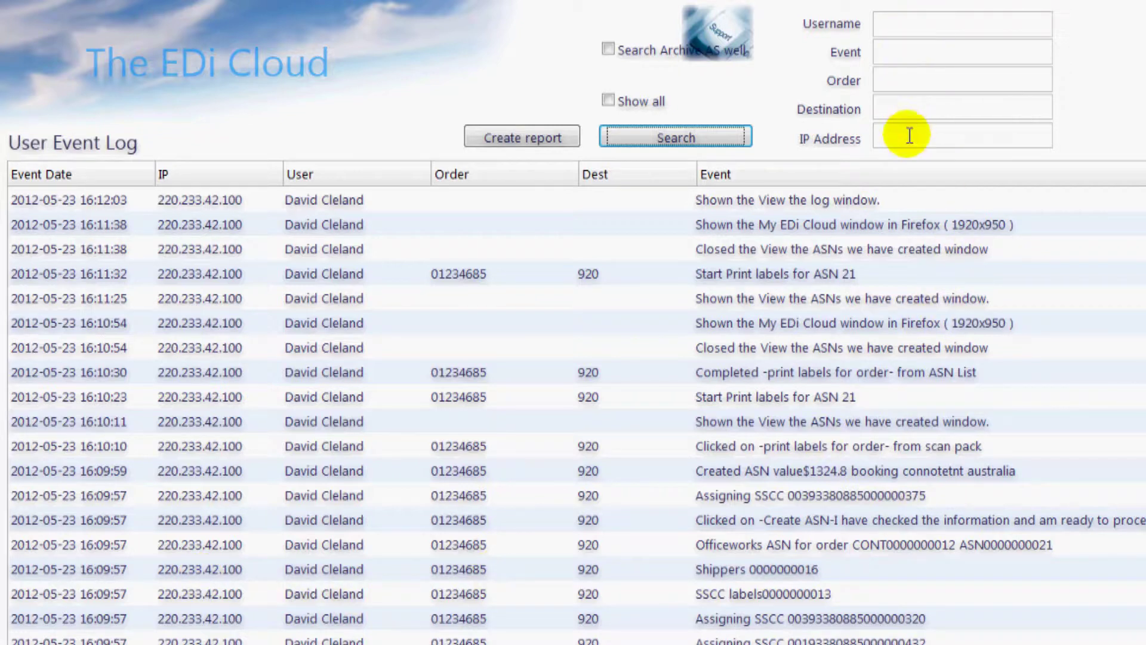
pyautogui.click(886, 50)
pyautogui.write('asn')
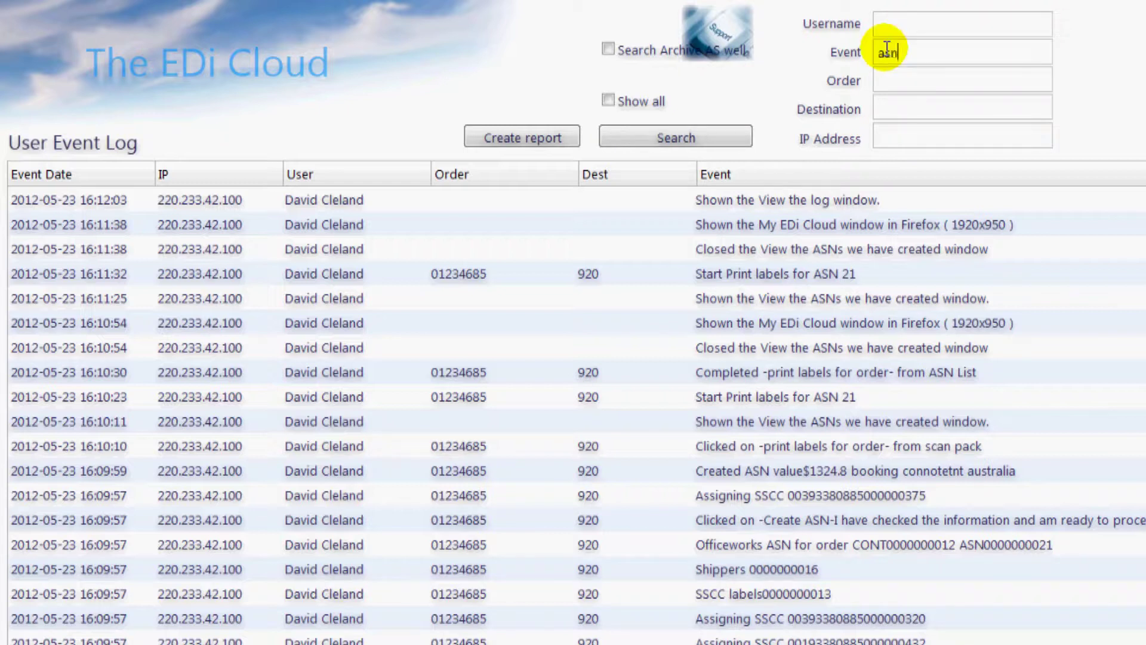
pyautogui.click(723, 145)
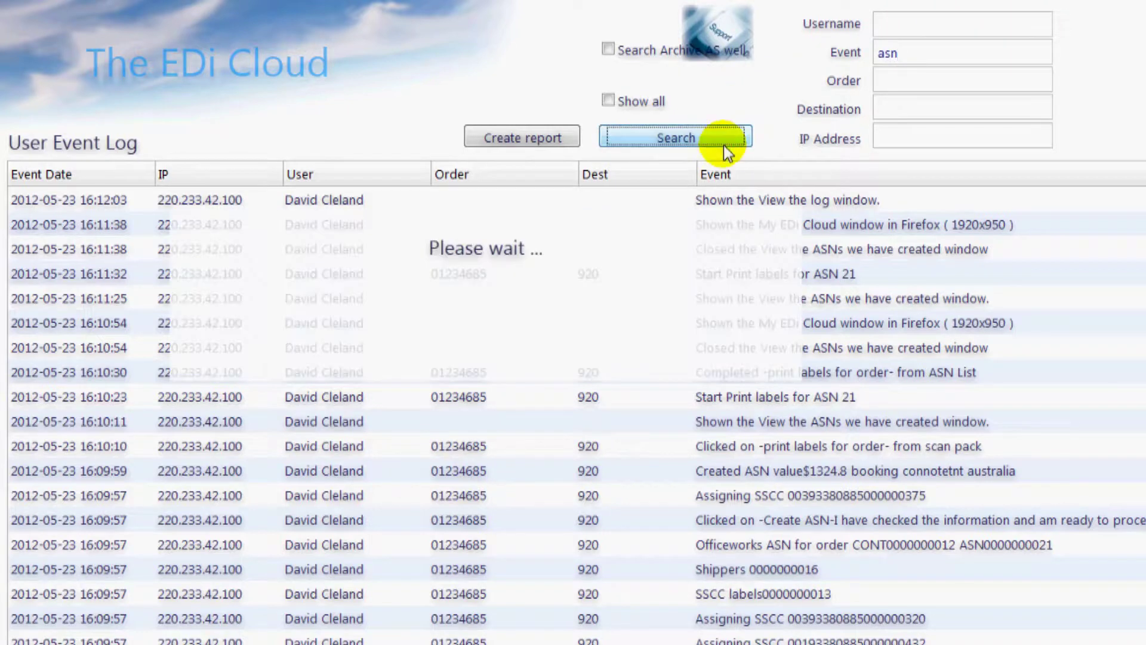
pyautogui.click(163, 60)
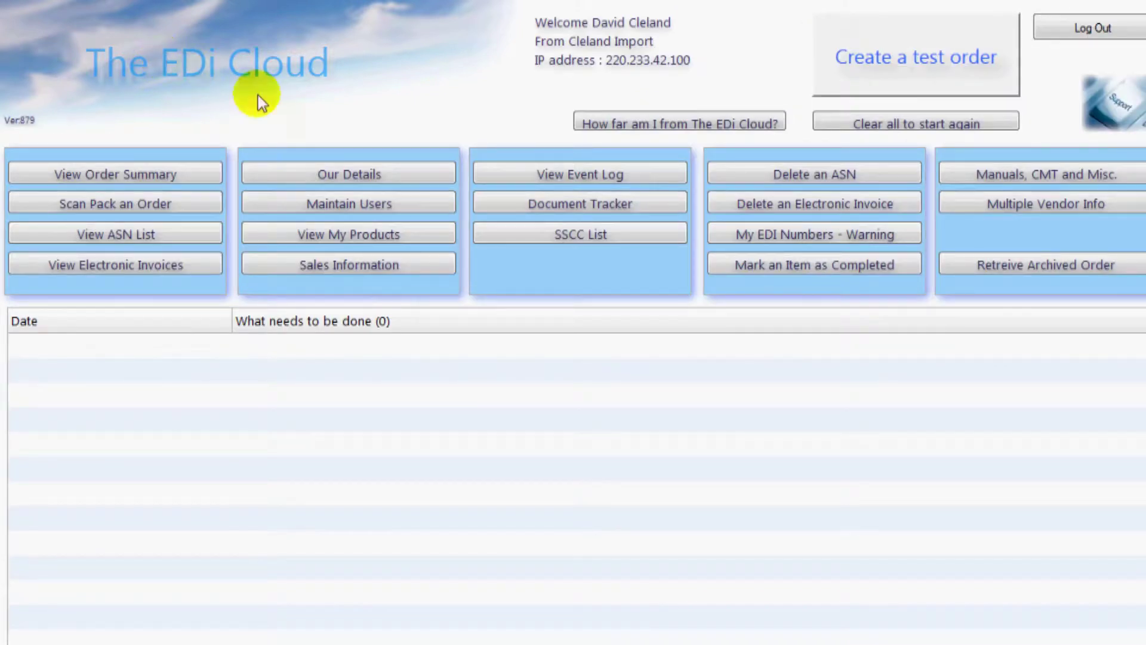
# - Set the existing user's SSCC labels to print 4 per A4 page and save
pyautogui.click(439, 207)
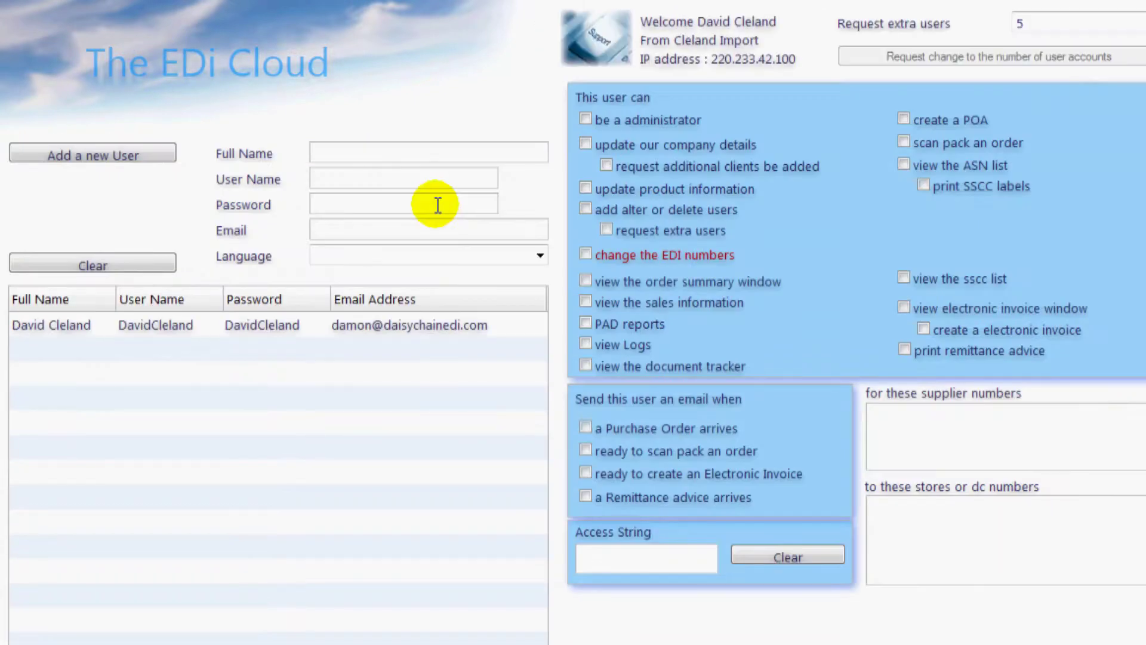
pyautogui.click(365, 325)
pyautogui.click(320, 327)
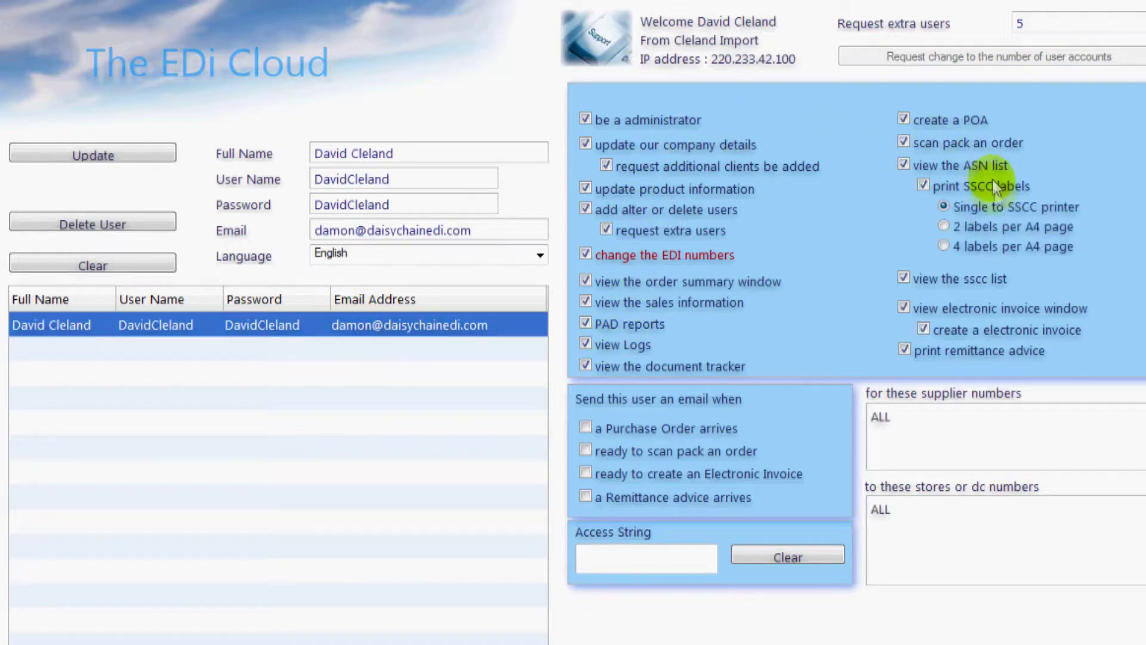
pyautogui.click(983, 244)
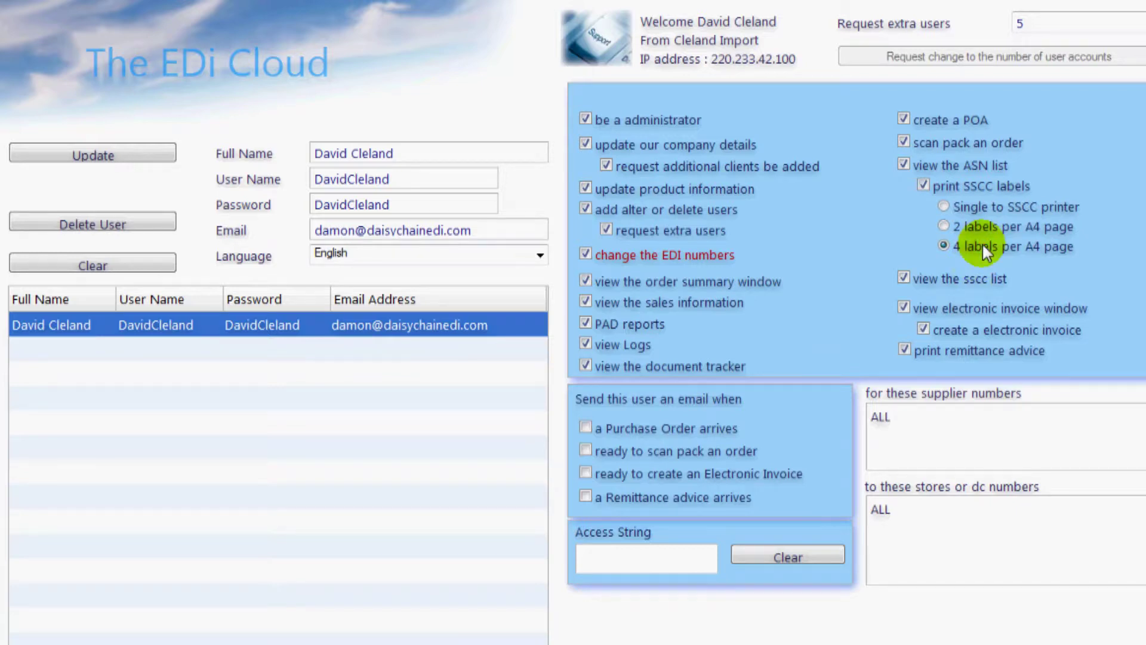
pyautogui.click(151, 156)
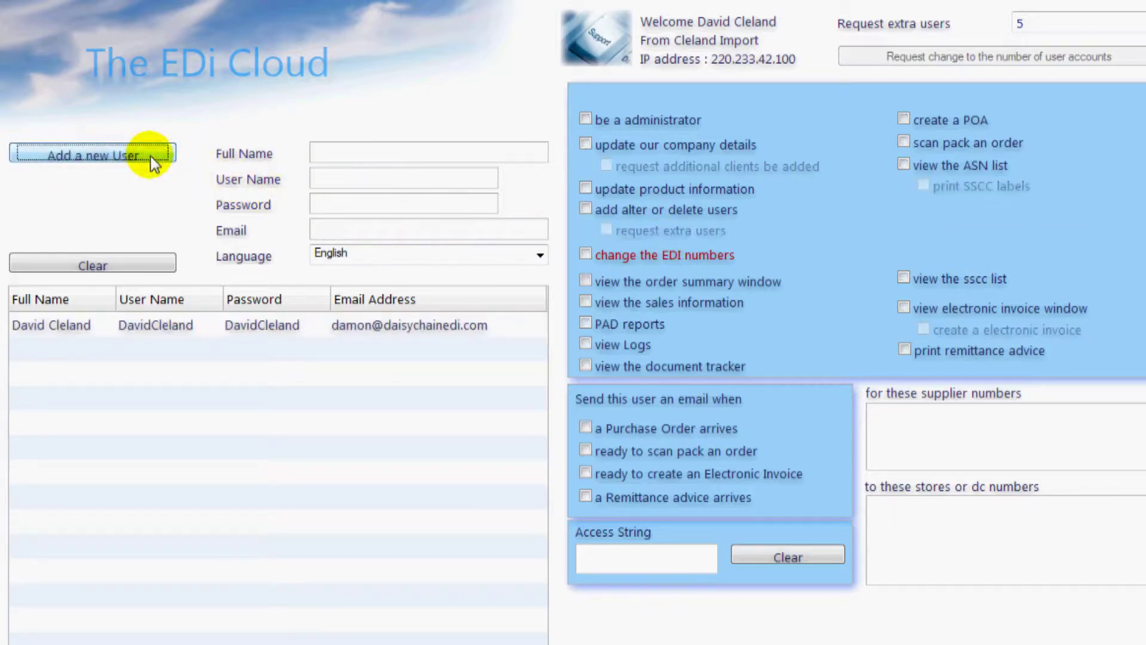
# - Fill in the new user's name fields and grant product, user, sales and log rights
pyautogui.click(324, 151)
pyautogui.click(320, 177)
pyautogui.click(316, 200)
pyautogui.click(325, 226)
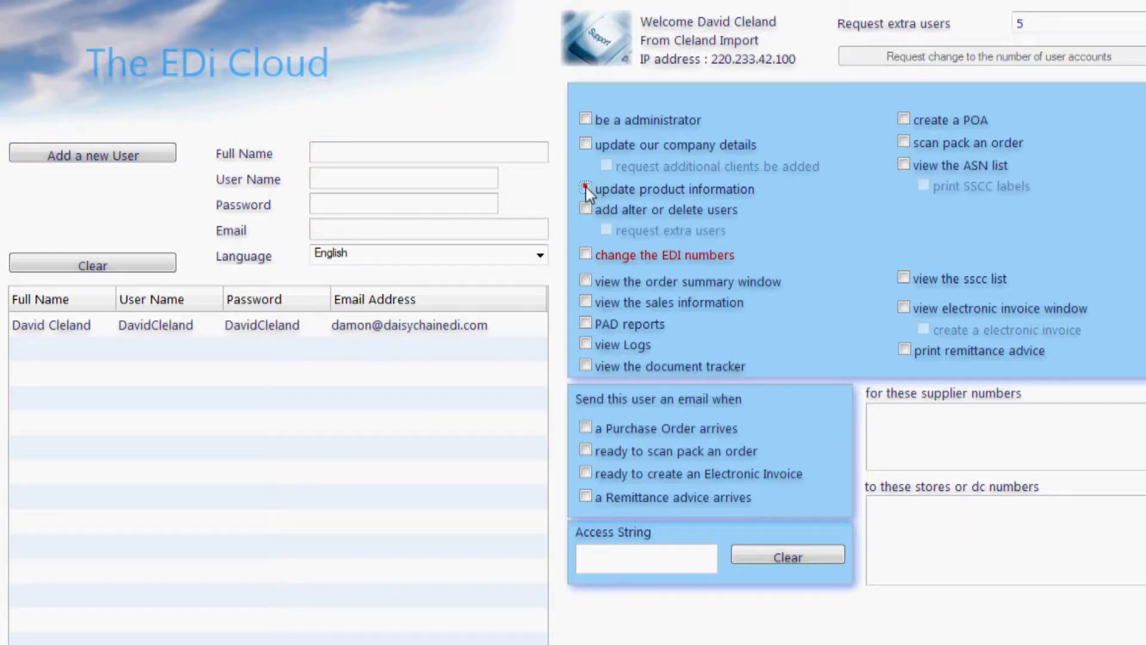
pyautogui.click(586, 209)
pyautogui.click(585, 302)
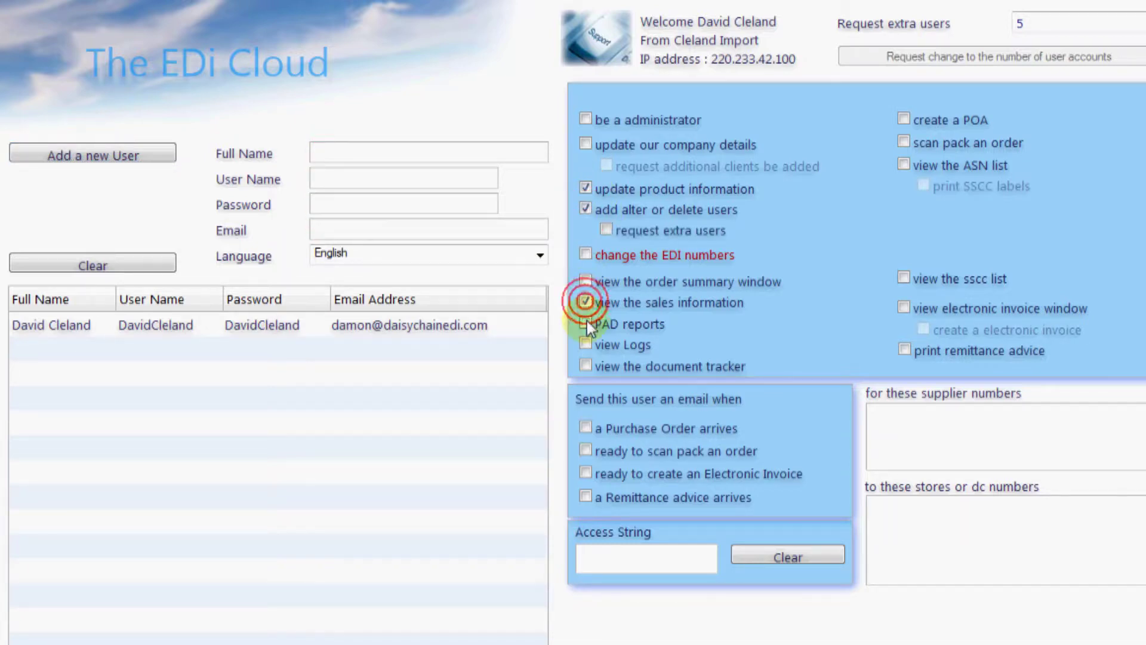
pyautogui.click(585, 345)
# - Allow supplier 123456 and store 1025, enable the electronic invoice window, and return to the main menu
pyautogui.click(911, 425)
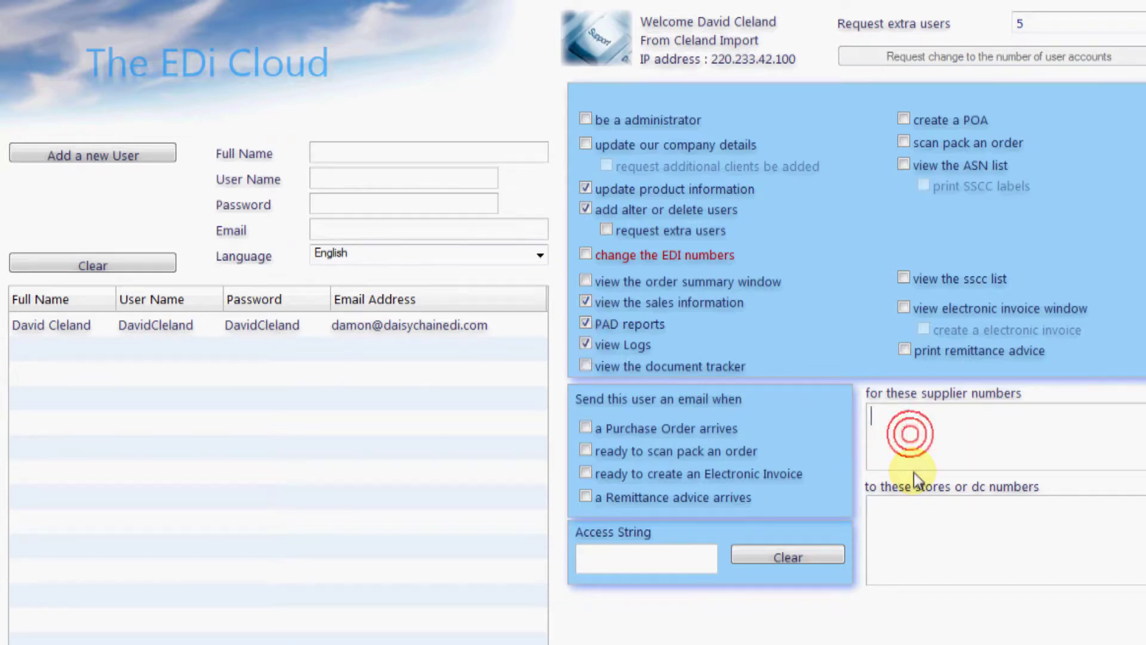
pyautogui.write('123456')
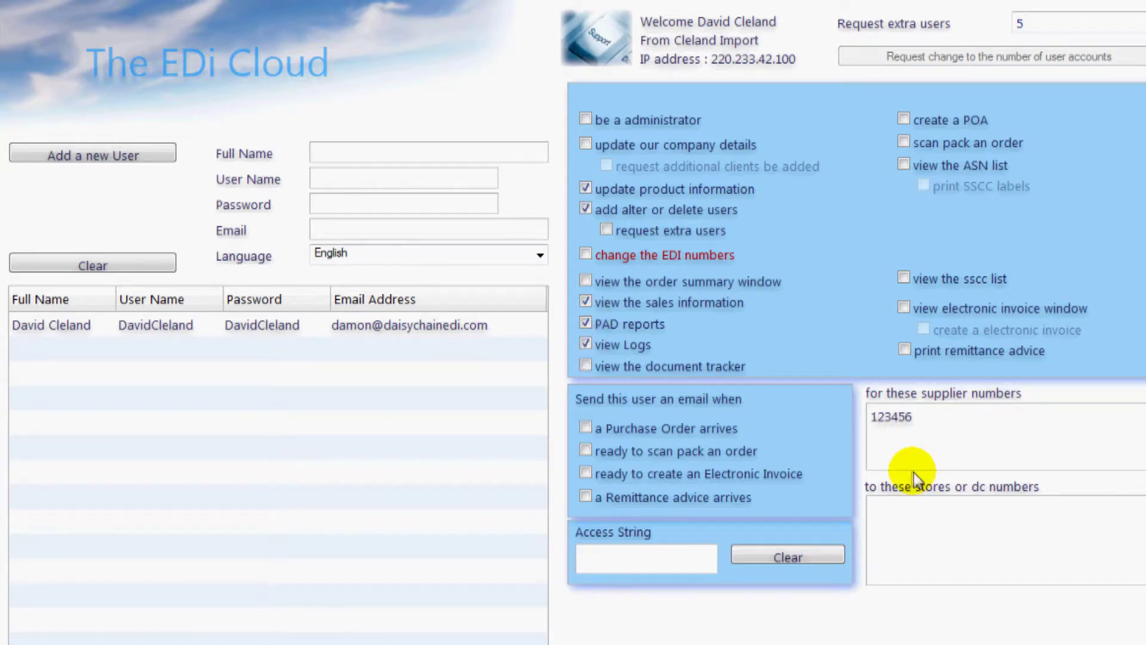
pyautogui.click(895, 519)
pyautogui.write('10')
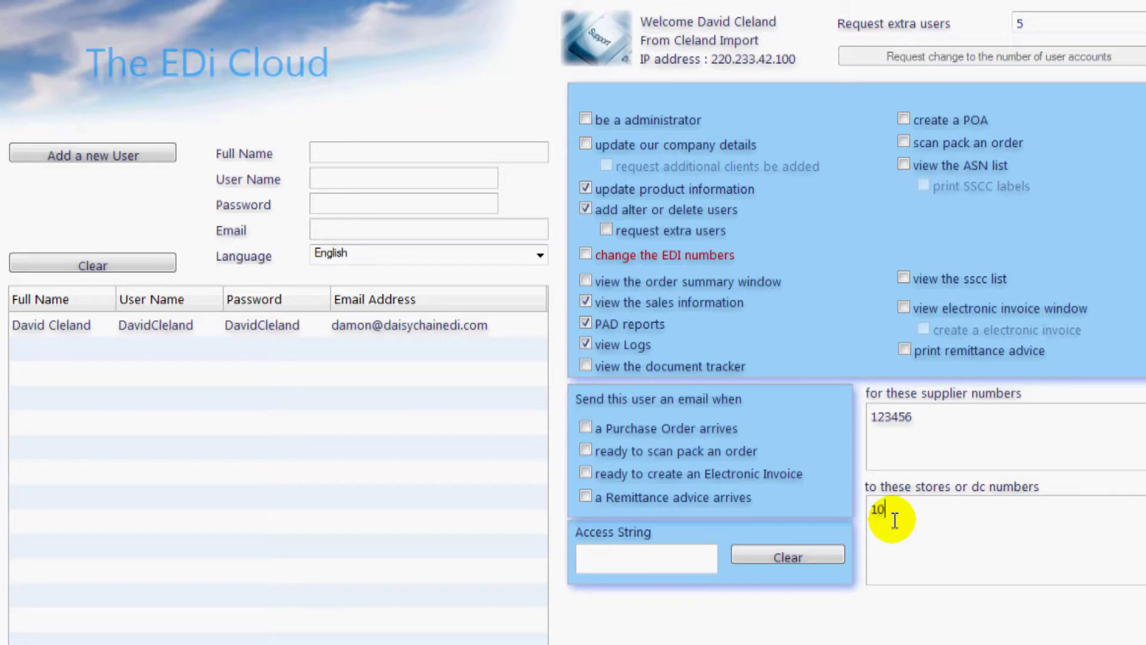
pyautogui.write('25')
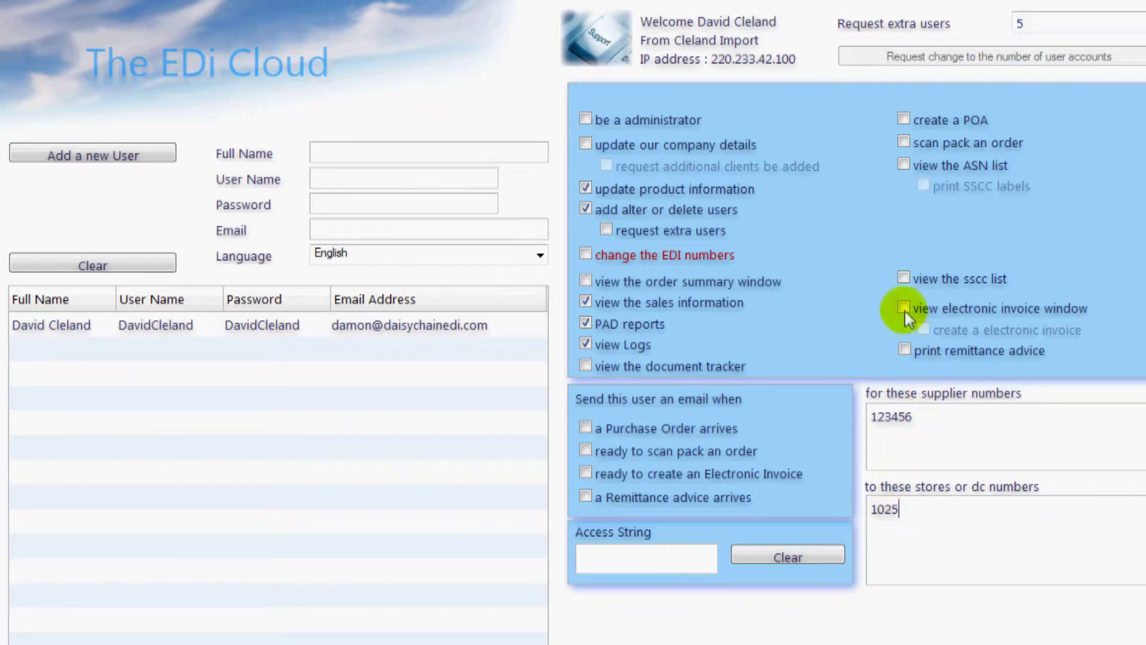
pyautogui.click(905, 306)
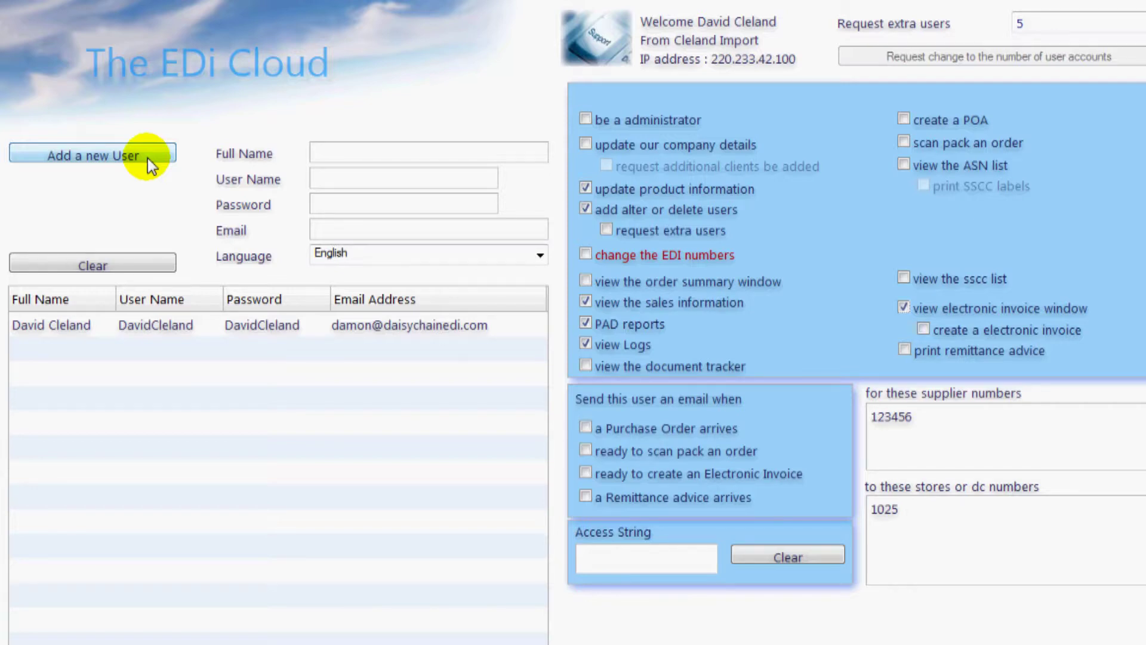
pyautogui.click(240, 77)
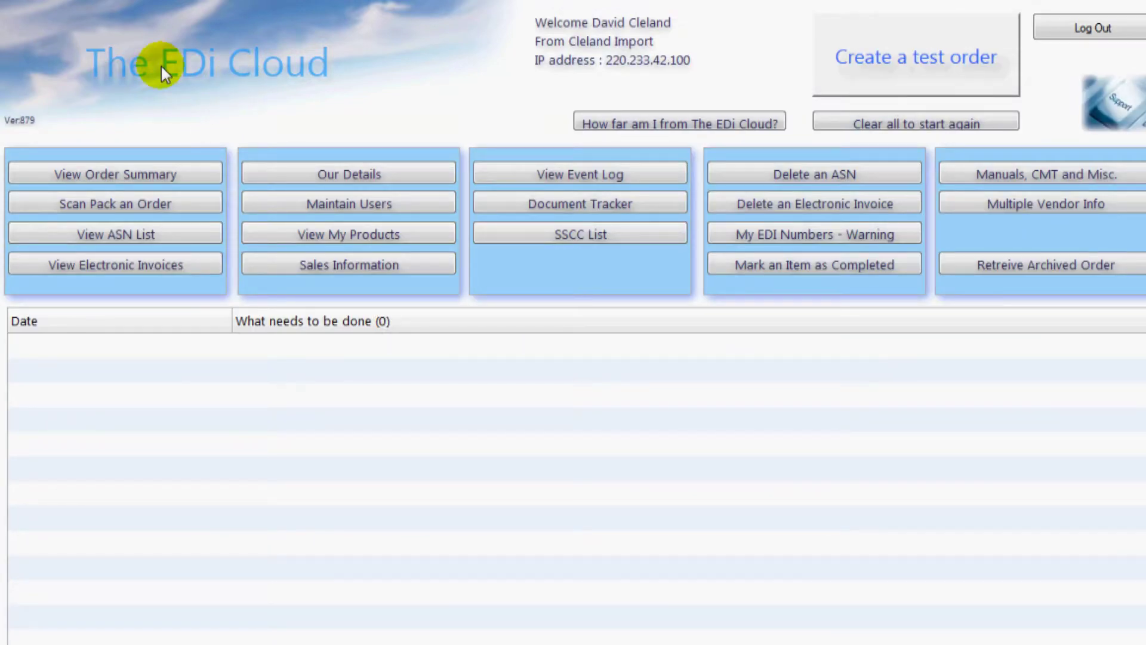
pyautogui.click(486, 206)
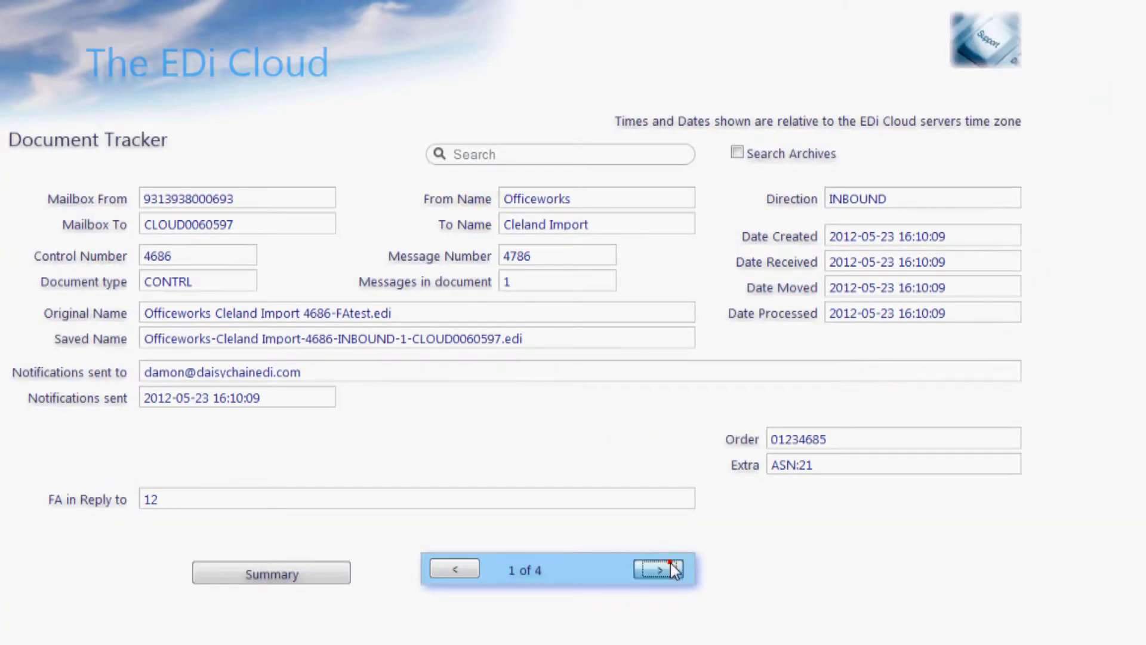
pyautogui.click(671, 565)
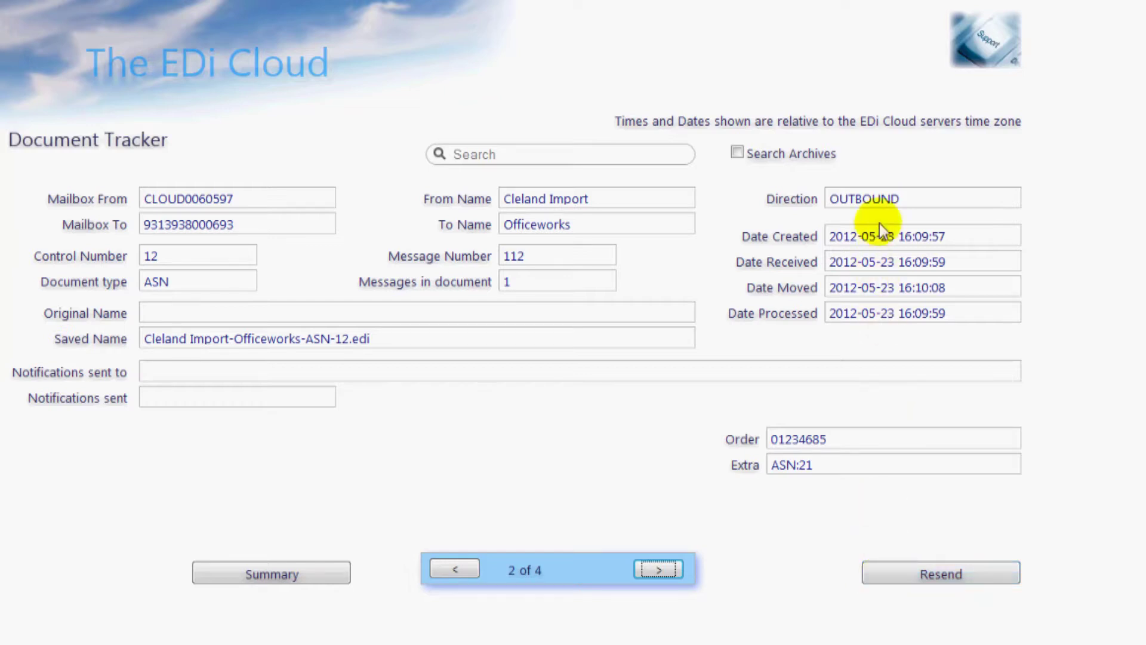
pyautogui.click(912, 195)
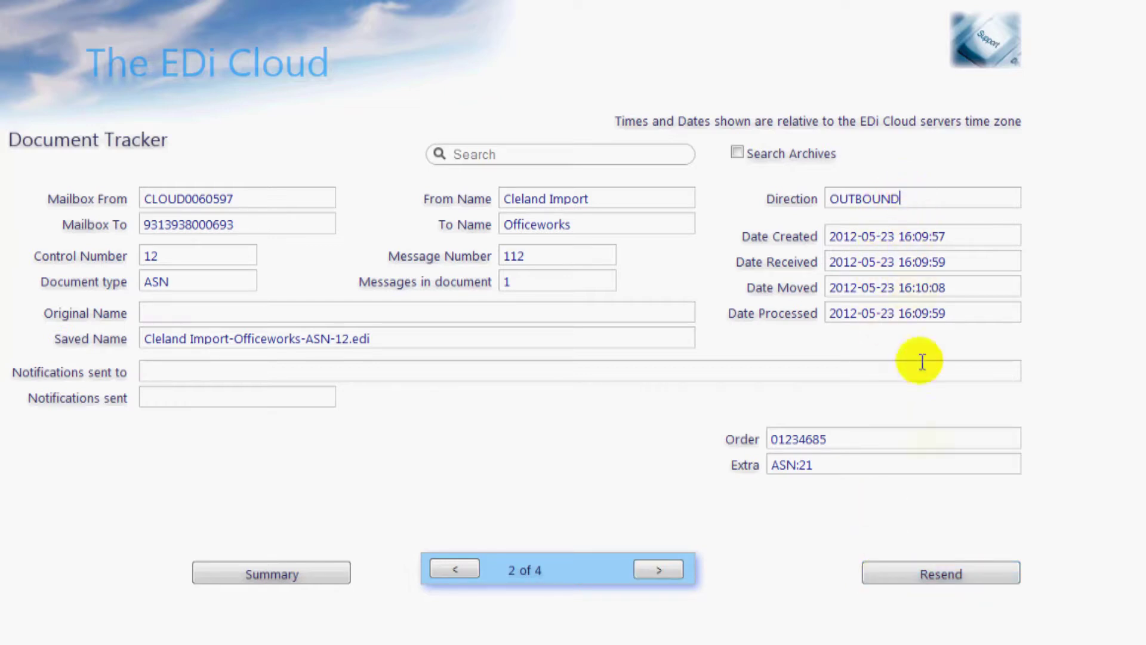
pyautogui.click(658, 575)
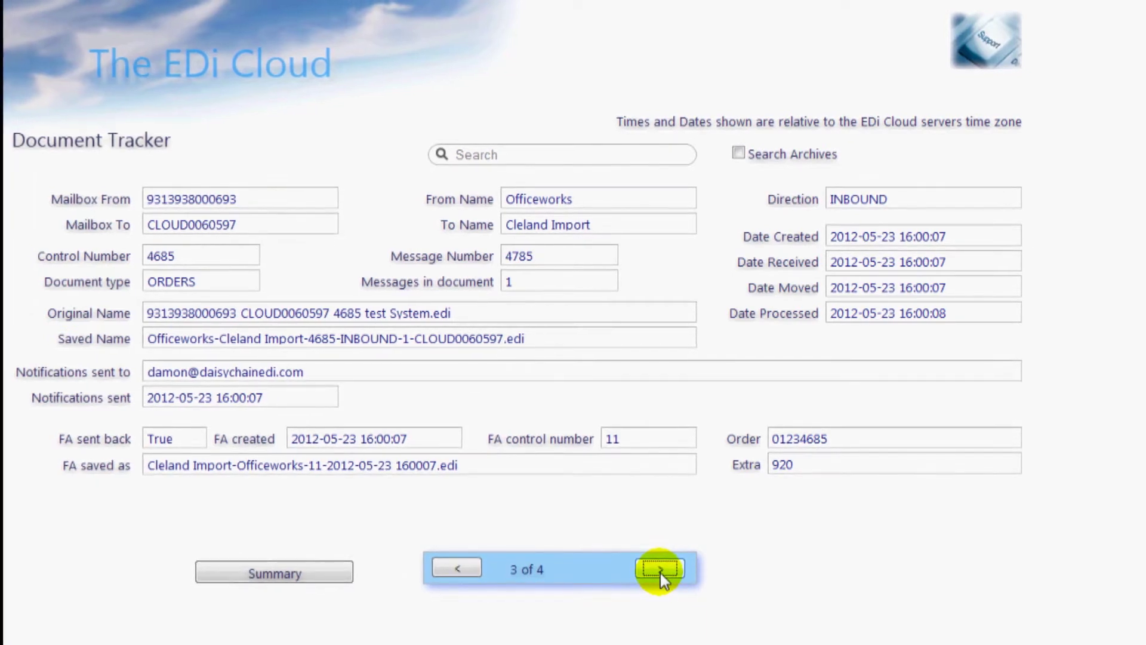
pyautogui.click(658, 574)
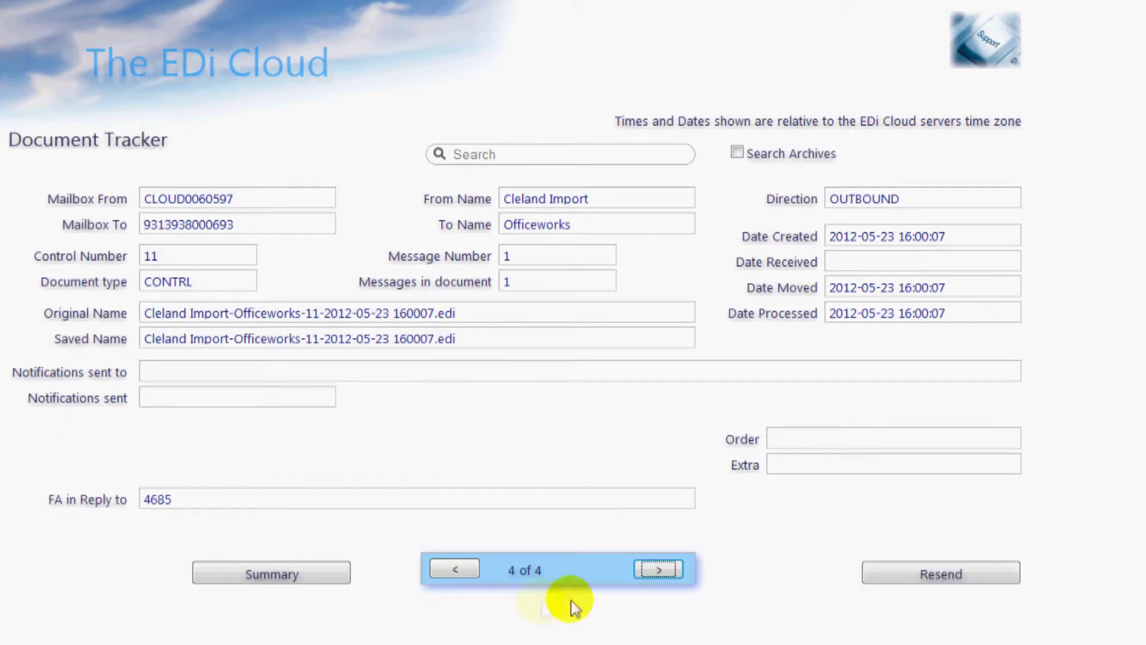
pyautogui.click(457, 571)
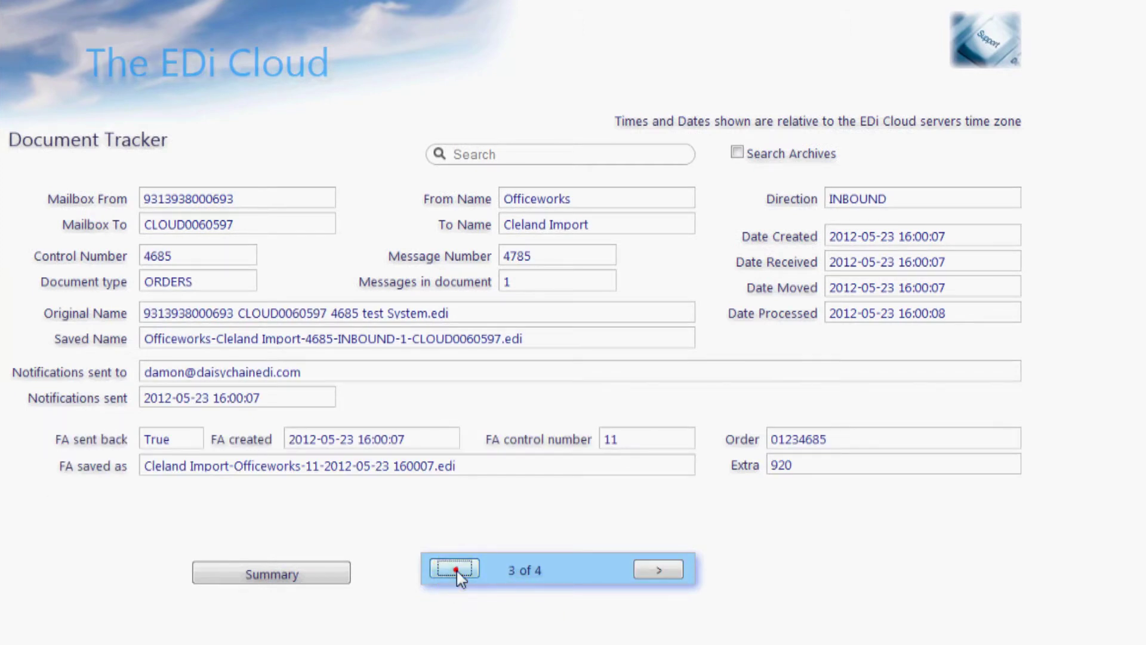
pyautogui.click(457, 571)
pyautogui.click(490, 155)
pyautogui.write('456')
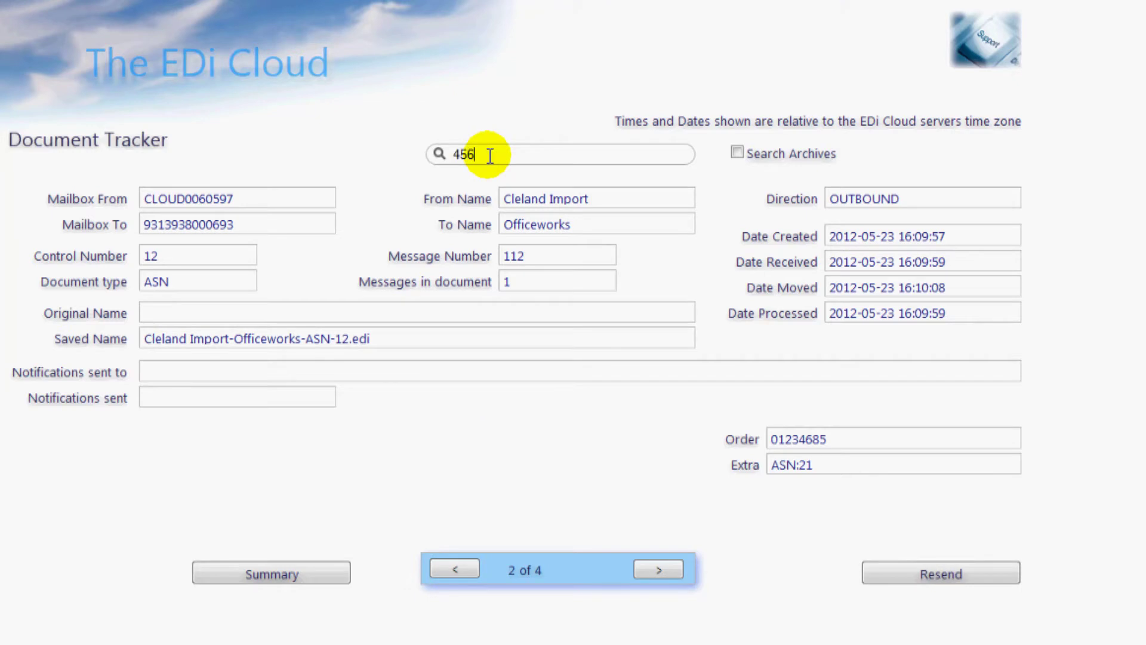
pyautogui.press('Return')
pyautogui.doubleClick(490, 155)
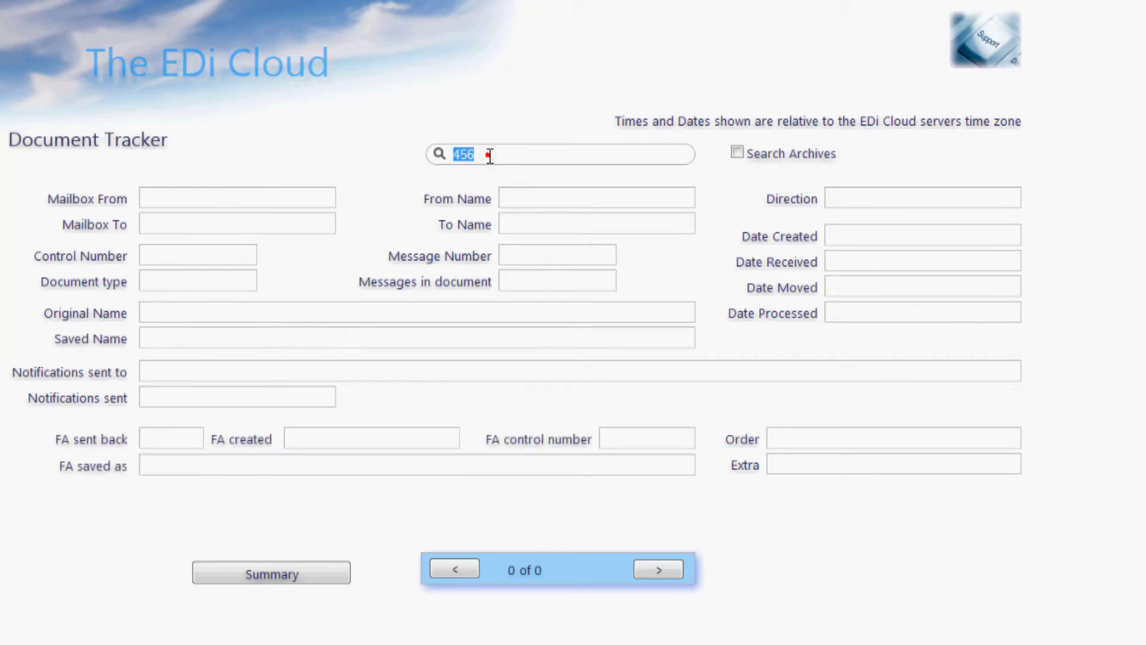
pyautogui.write('78')
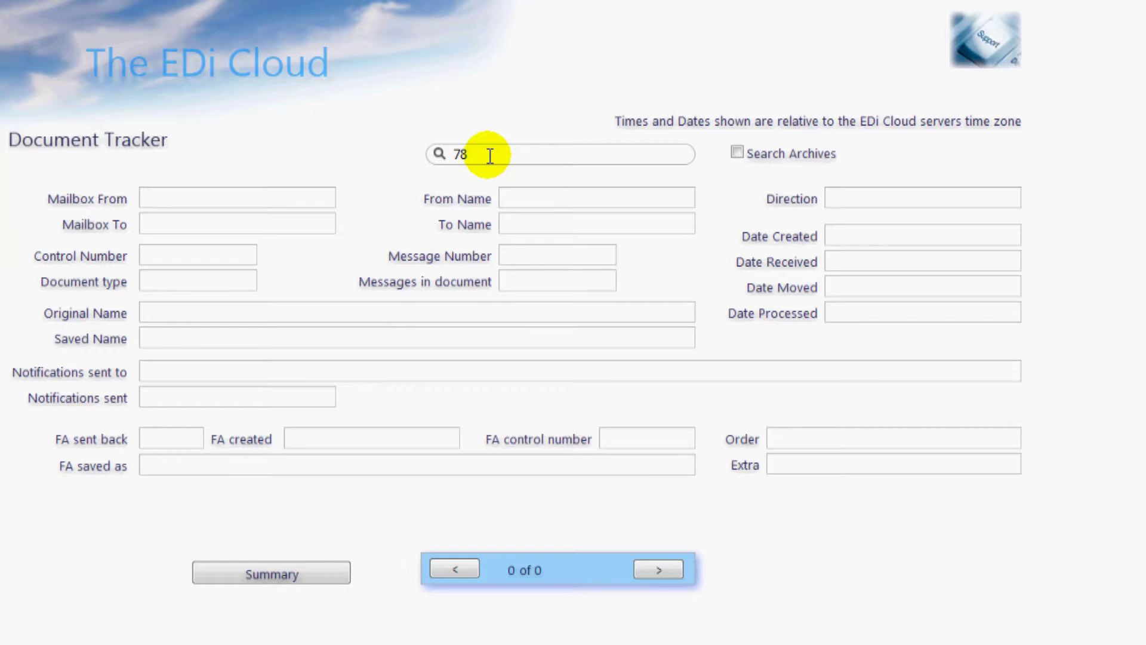
pyautogui.press('BackSpace')
pyautogui.press('BackSpace')
pyautogui.write('1')
pyautogui.press('Return')
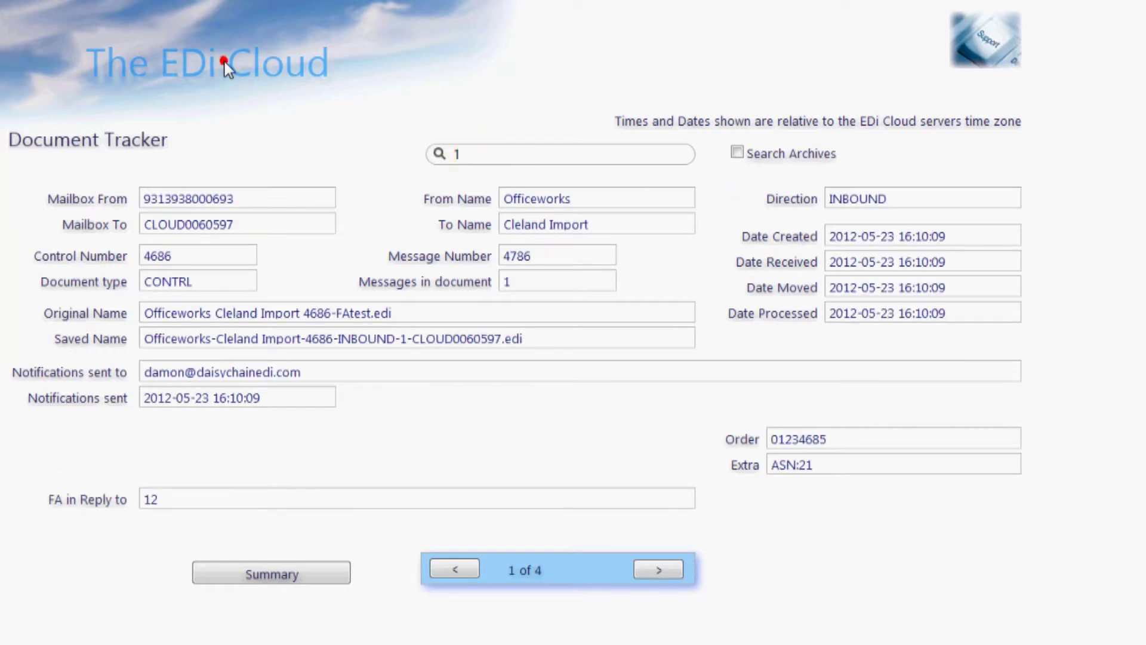
pyautogui.click(225, 62)
# - Review the Our Details page and the user event log
pyautogui.click(284, 178)
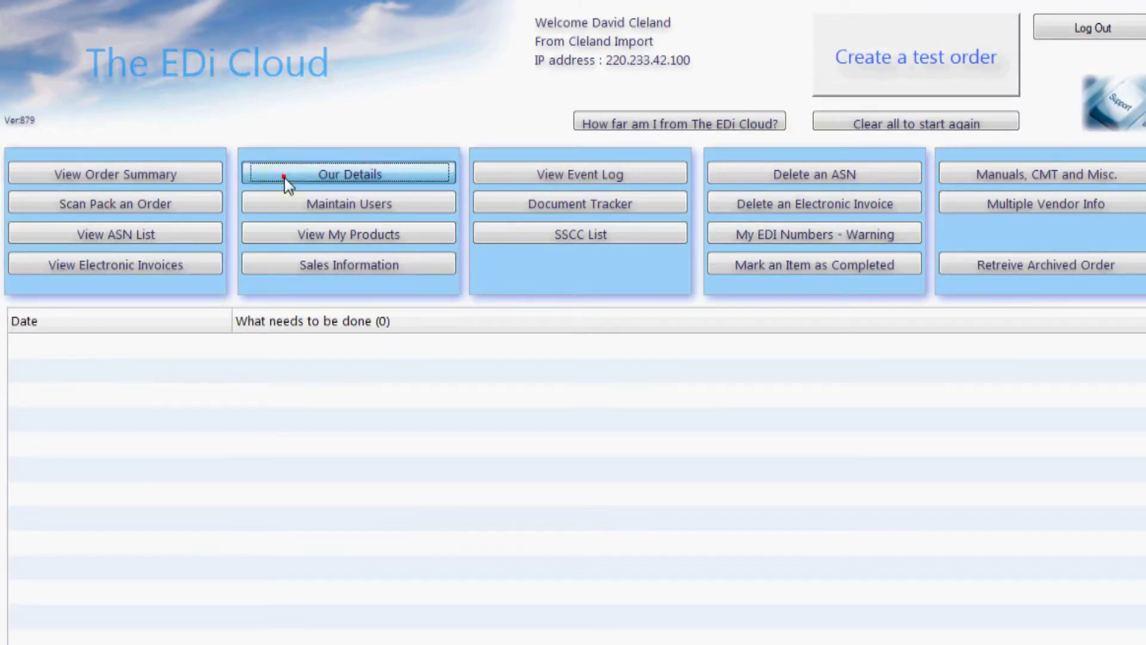
pyautogui.click(229, 77)
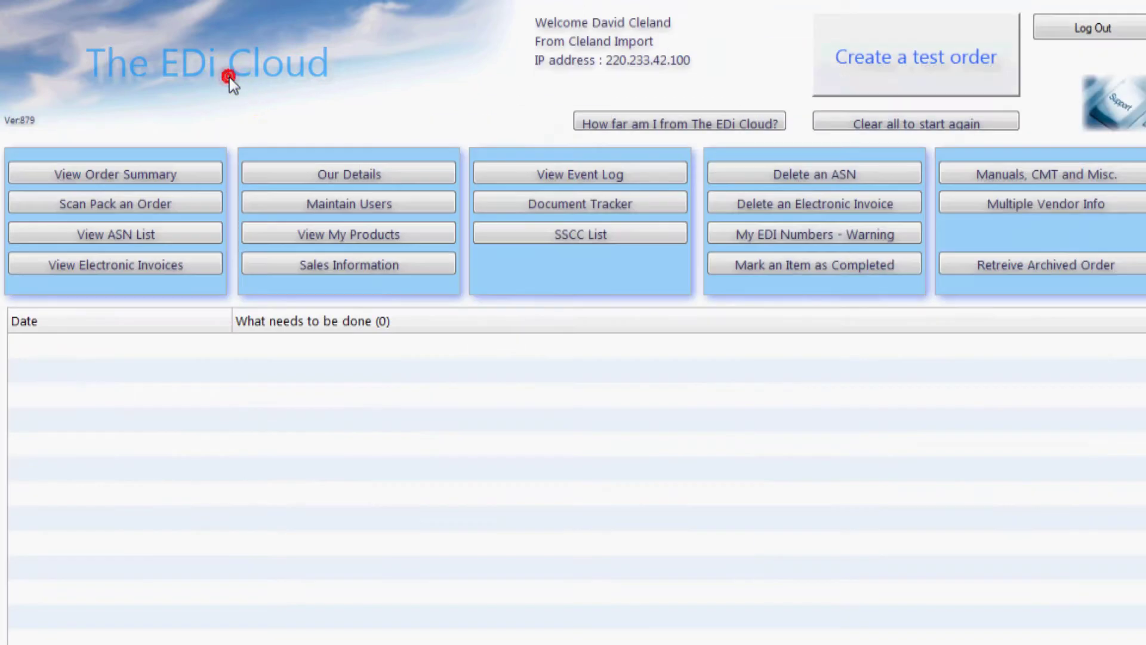
pyautogui.click(487, 170)
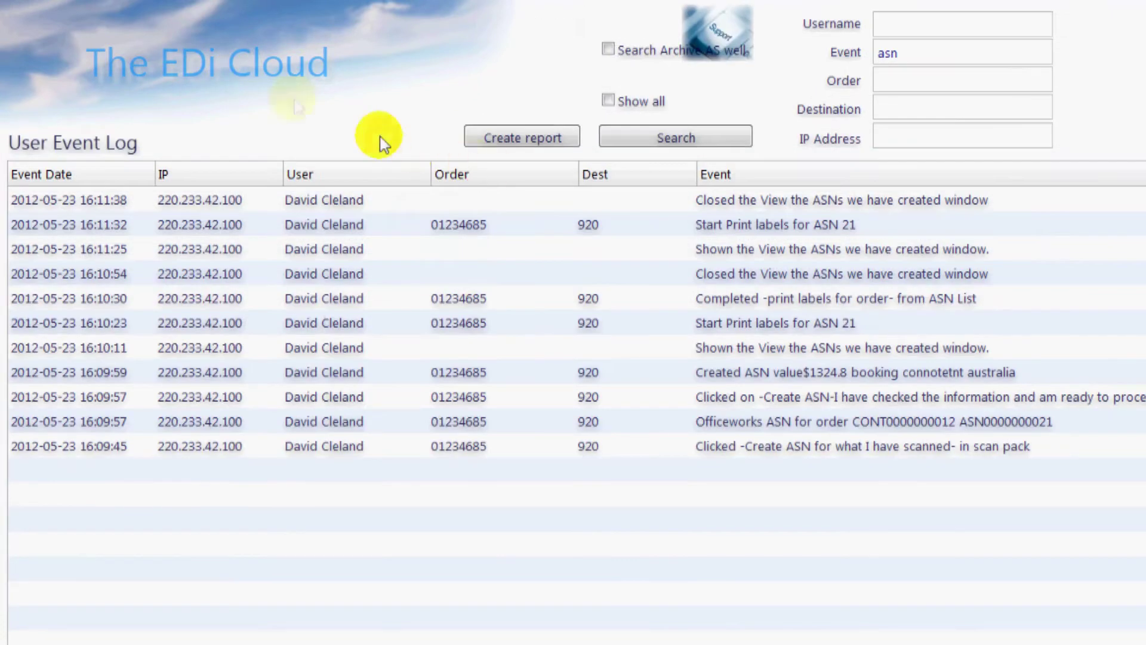
pyautogui.click(235, 72)
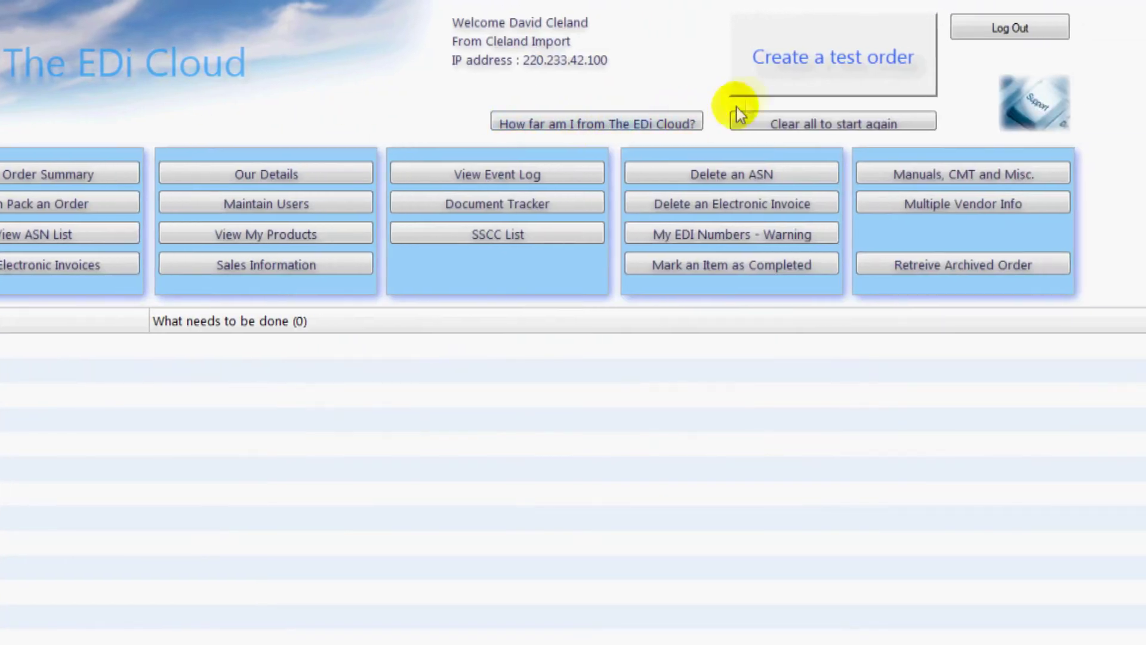
# - Create another test order, confirm it, and log out of The EDi Cloud
pyautogui.click(777, 80)
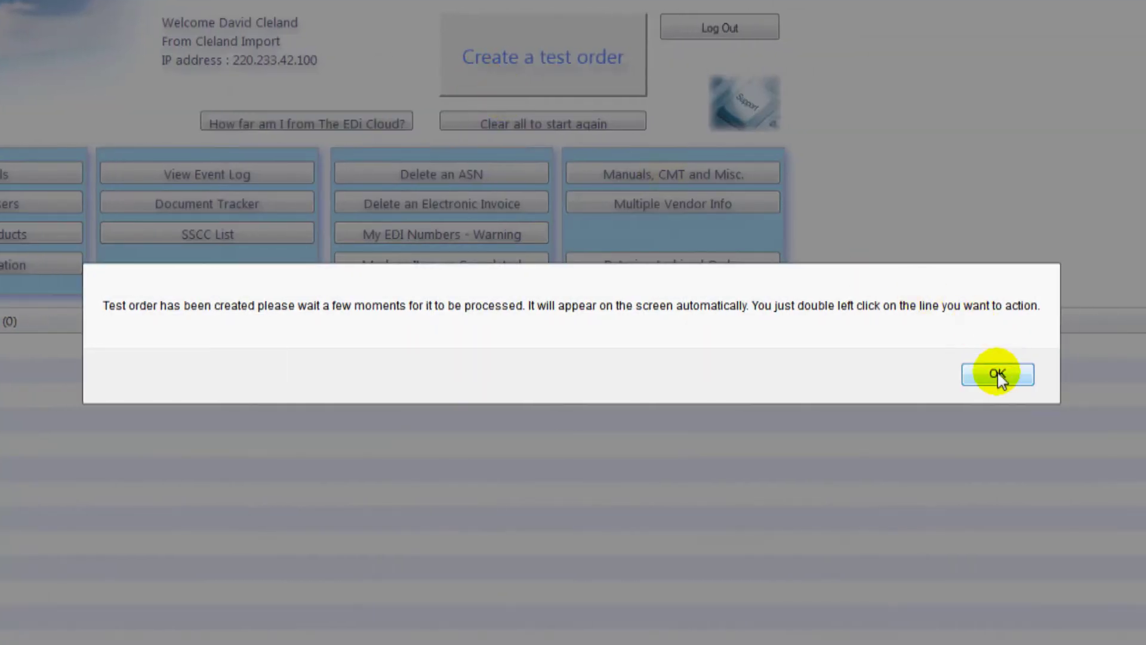
pyautogui.click(998, 374)
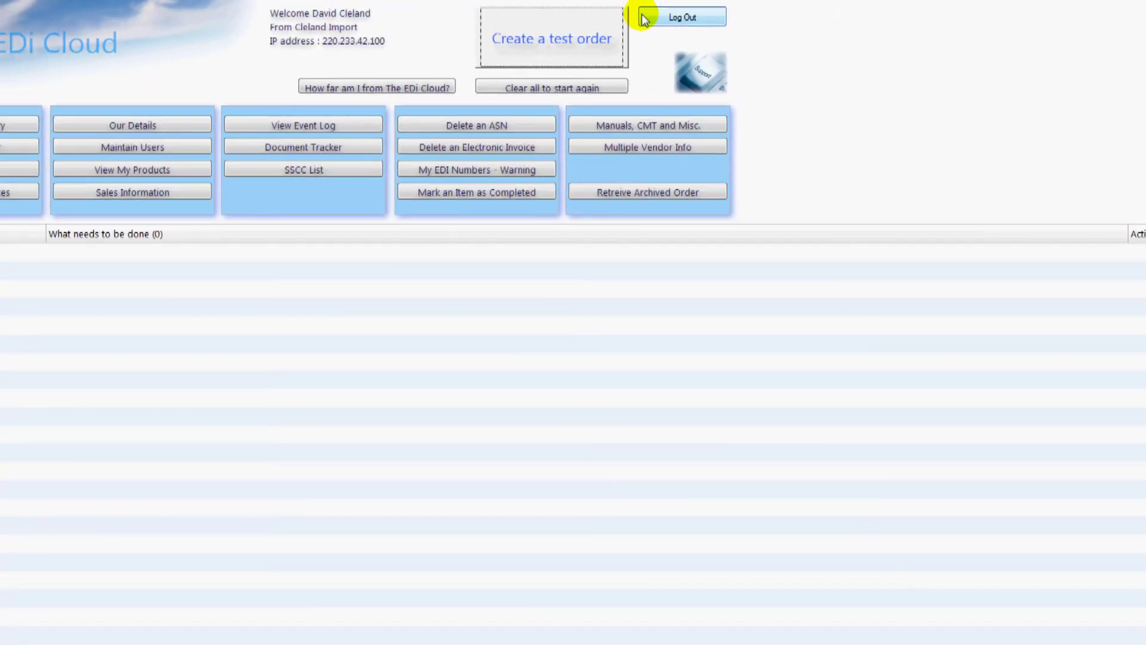
pyautogui.click(645, 19)
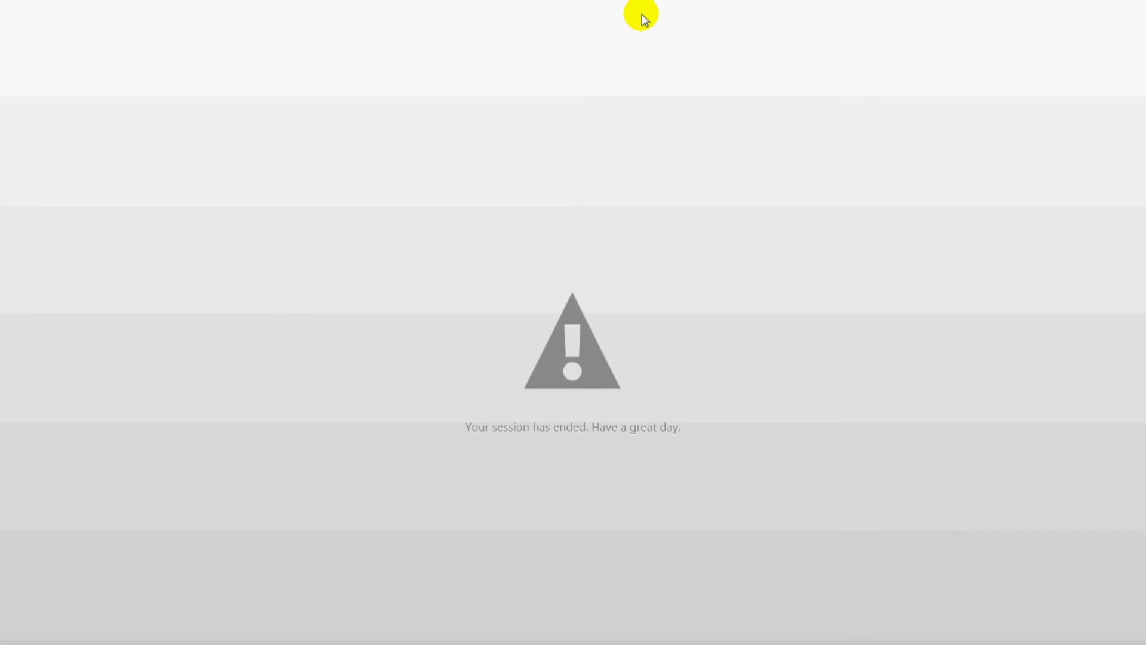